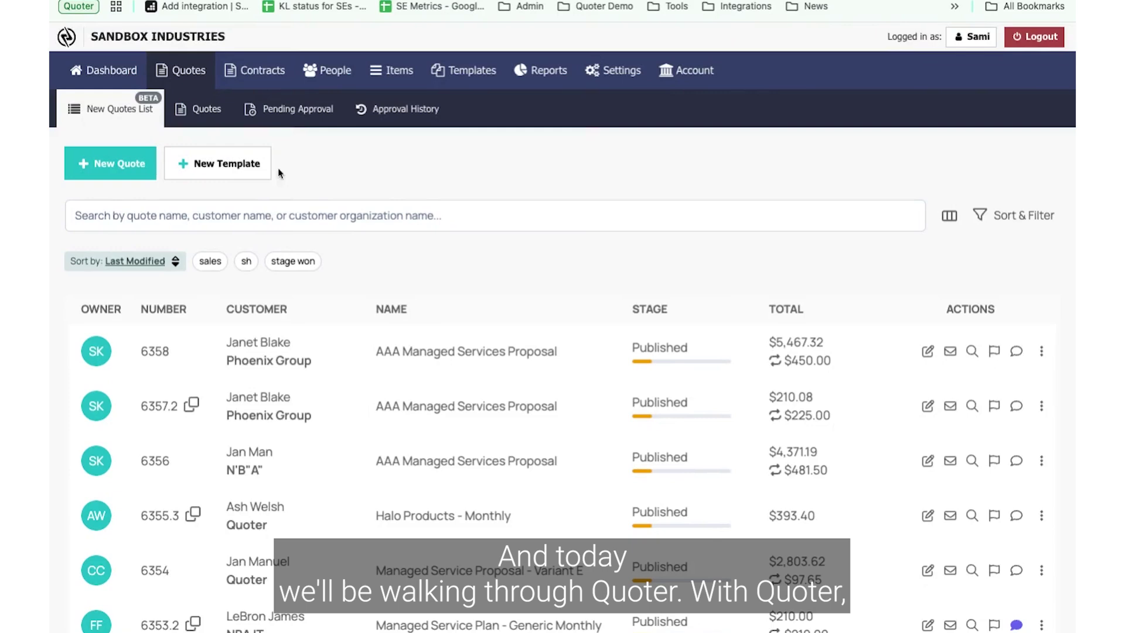
Step: Open the Add User form from the account's Users list
click(692, 79)
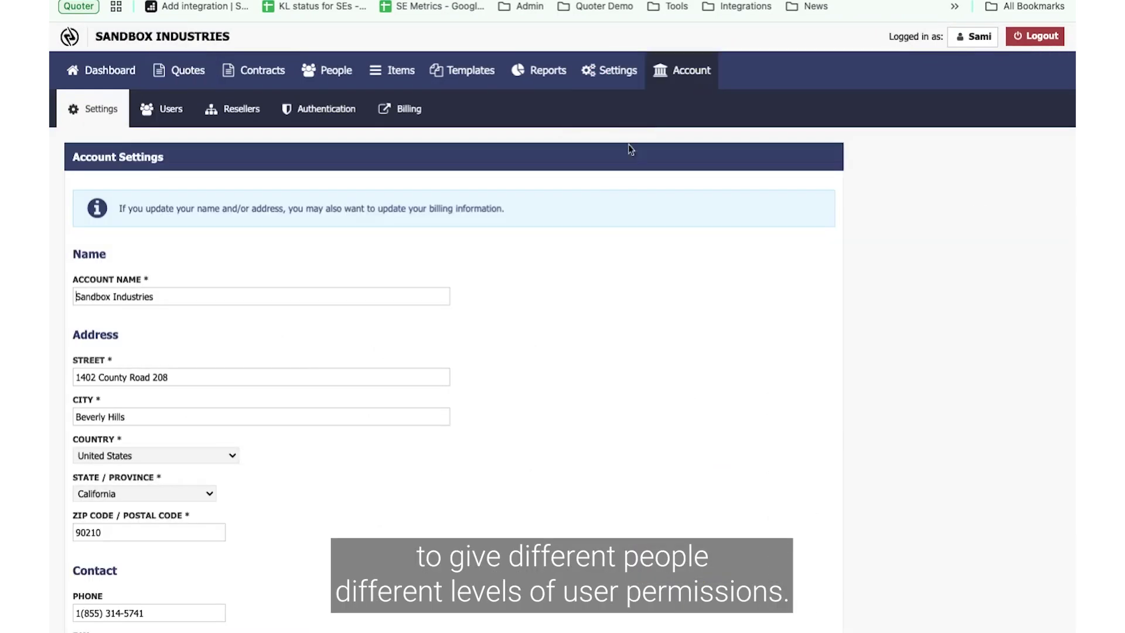
click(167, 109)
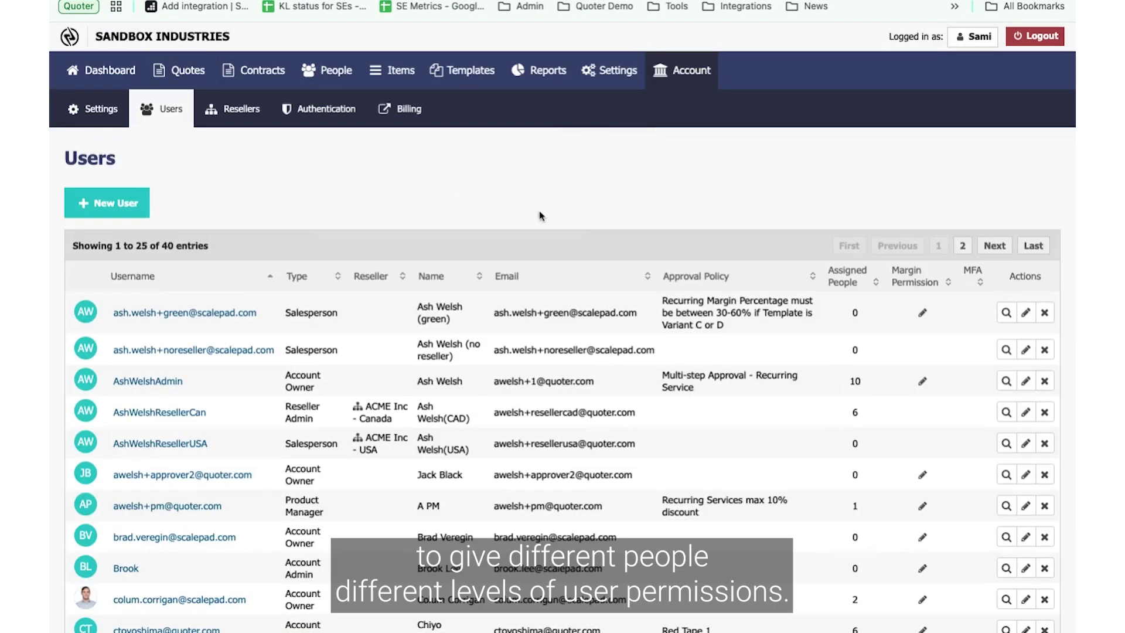
click(106, 203)
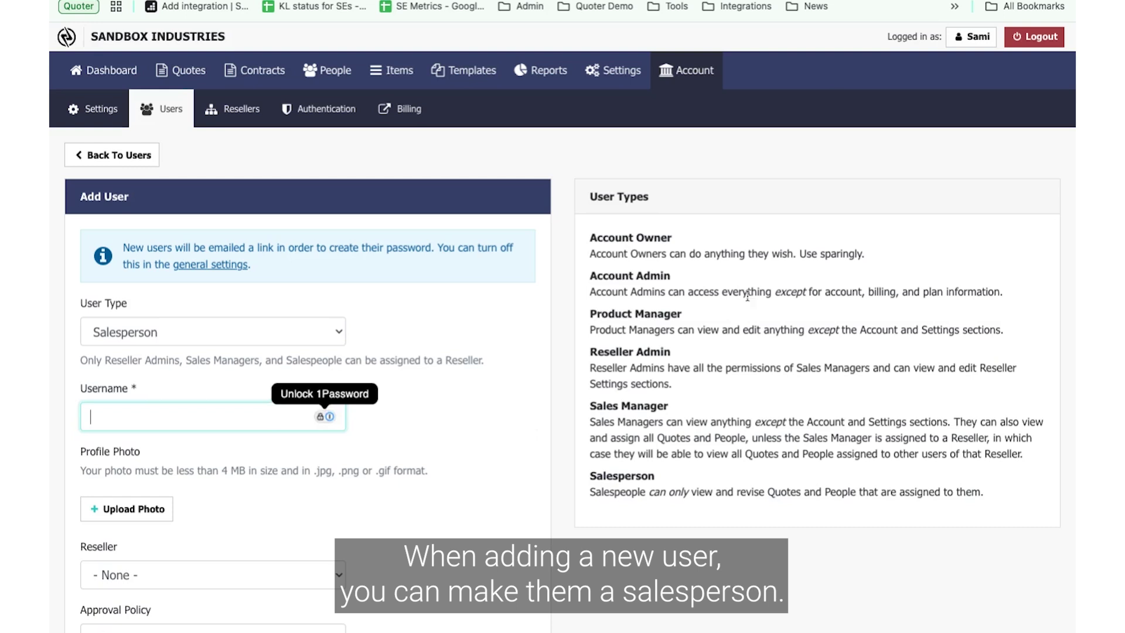
Step: Highlight the Salesperson and higher-permission user role descriptions
drag(607, 475, 641, 486)
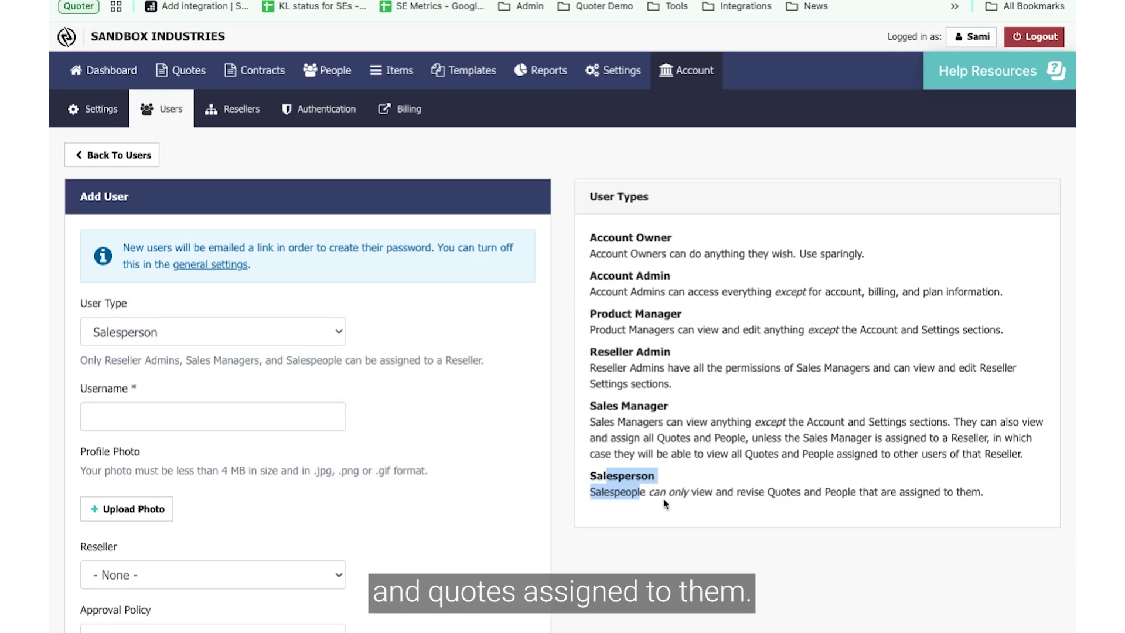
drag(747, 439, 593, 313)
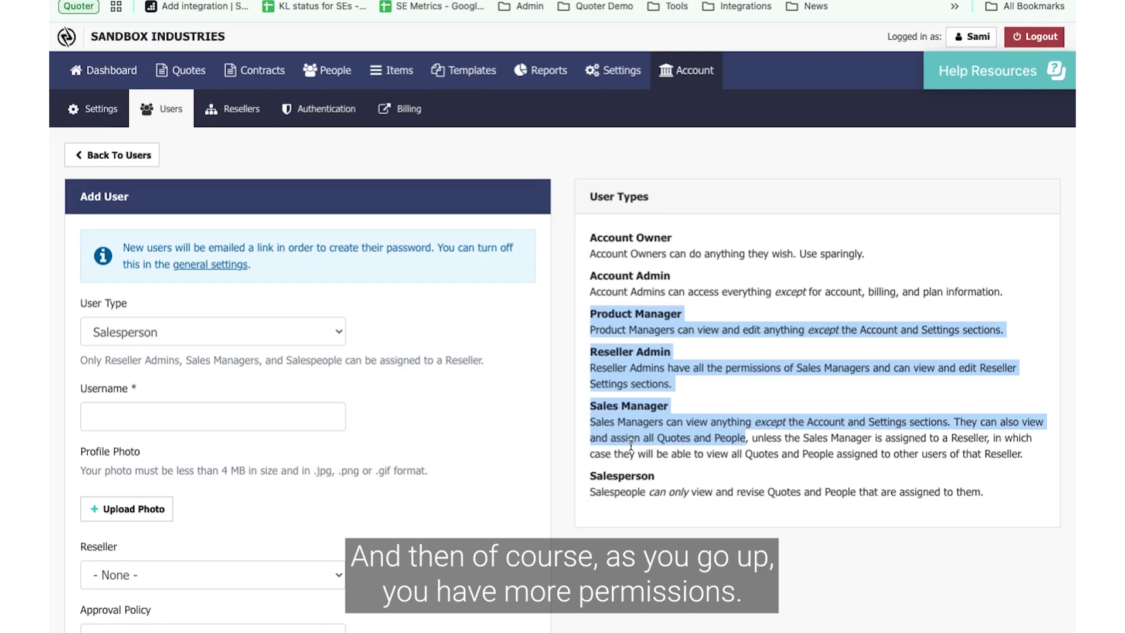
click(719, 557)
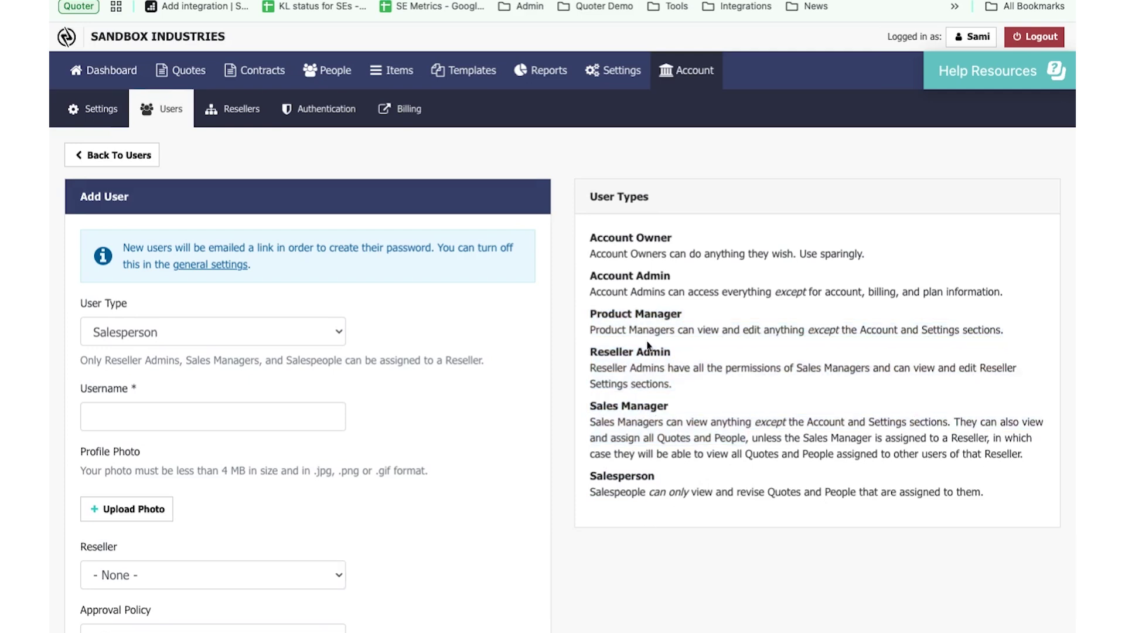
Step: Open the Approval Policies list in Settings and scroll through the policies
click(618, 71)
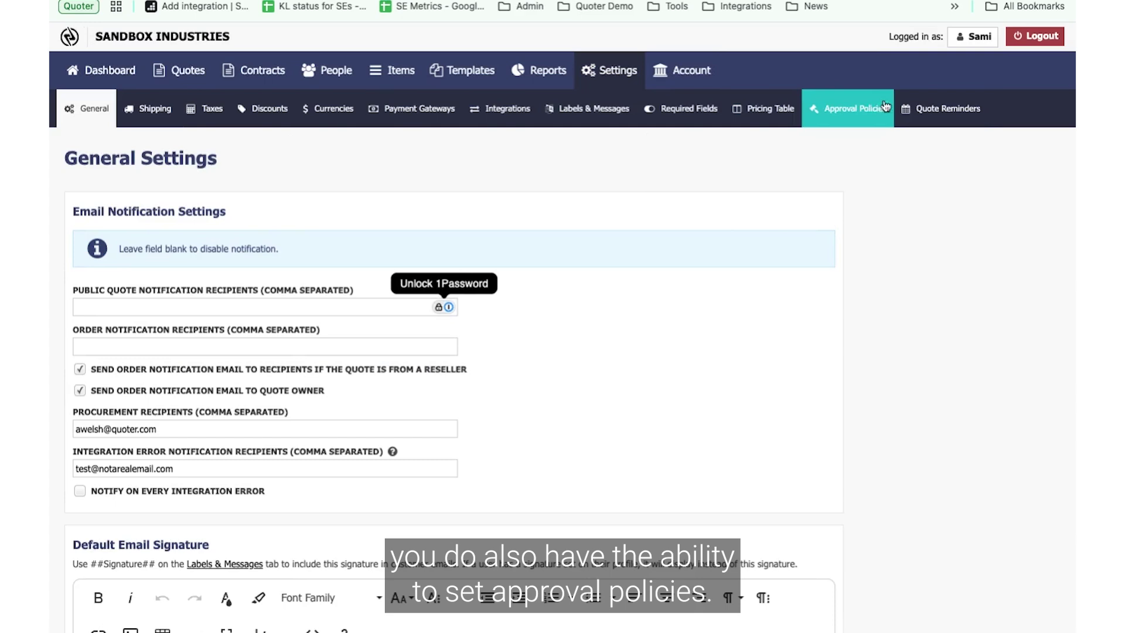
click(864, 116)
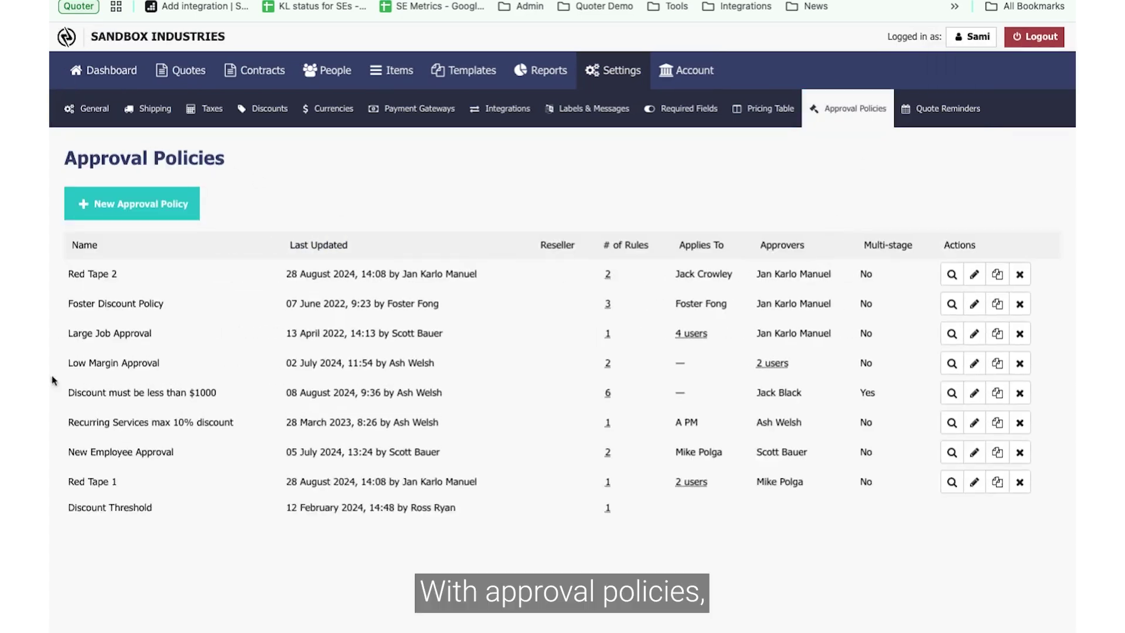
scroll(209, 524, down, 1)
scroll(206, 518, down, 3)
scroll(206, 519, up, 1)
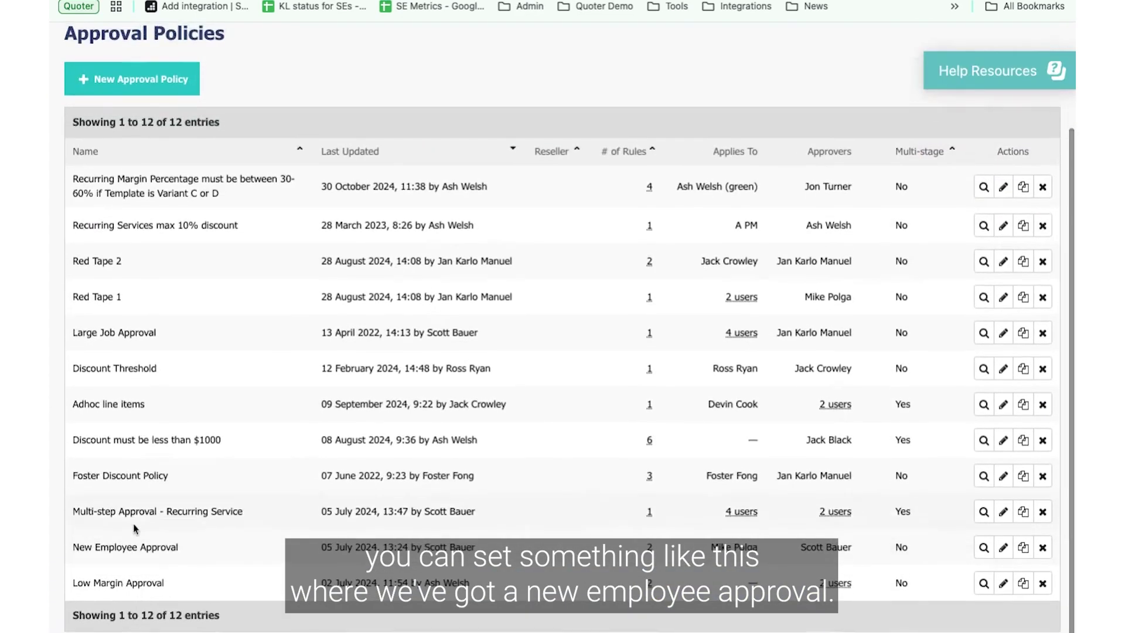
Step: Highlight the New Employee Approval and recurring services discount policy names
drag(132, 549, 74, 550)
triple_click(74, 550)
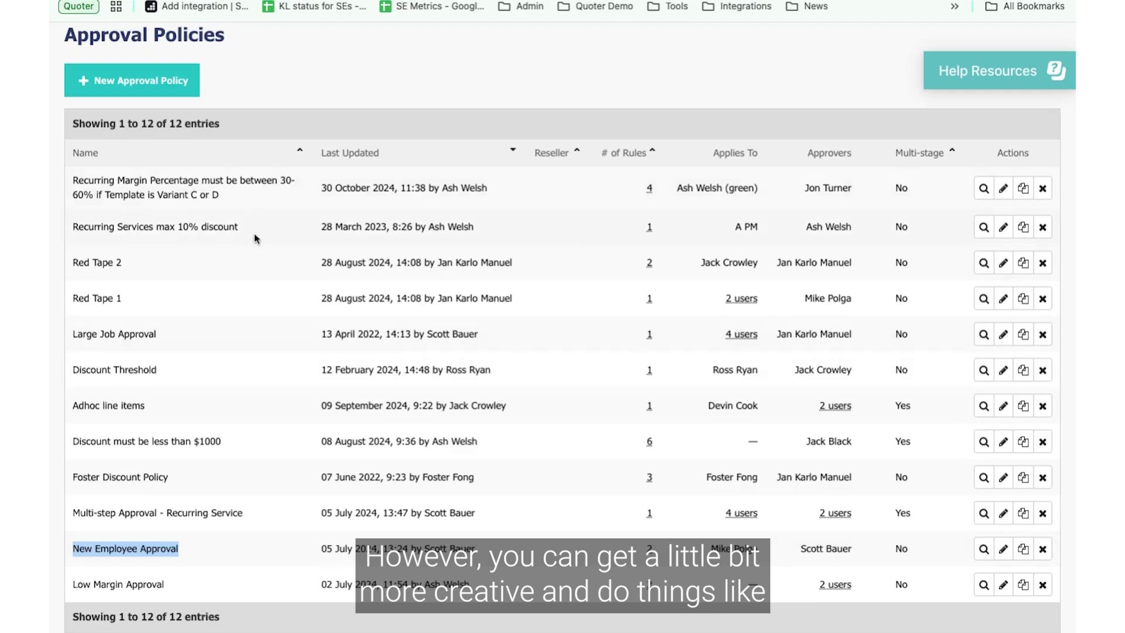
drag(266, 231, 136, 228)
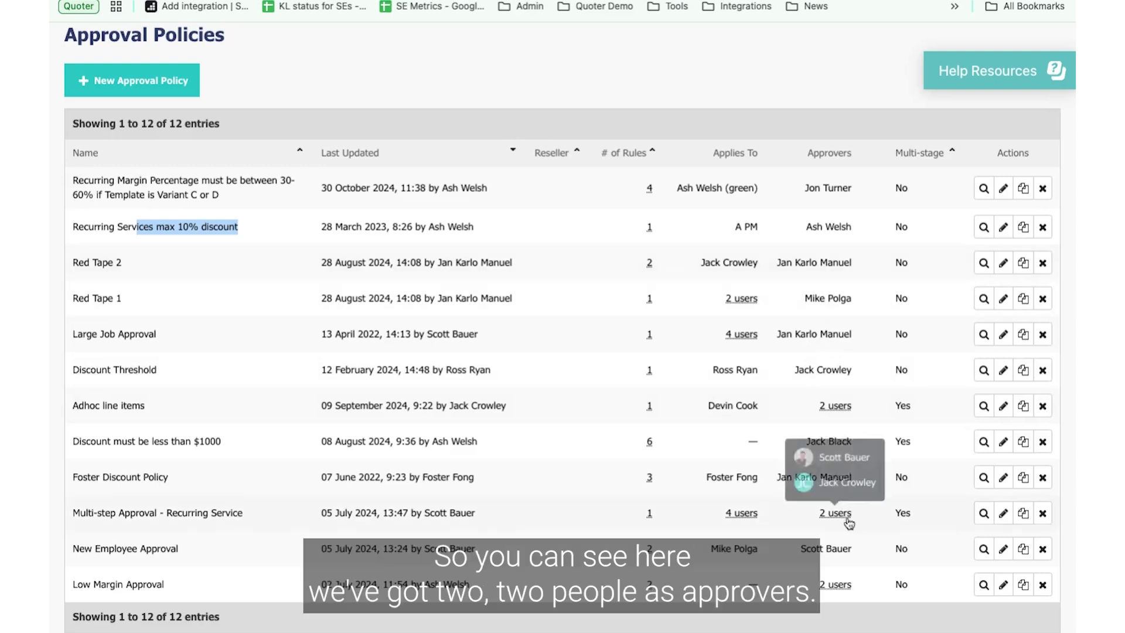
mouse_move(835, 513)
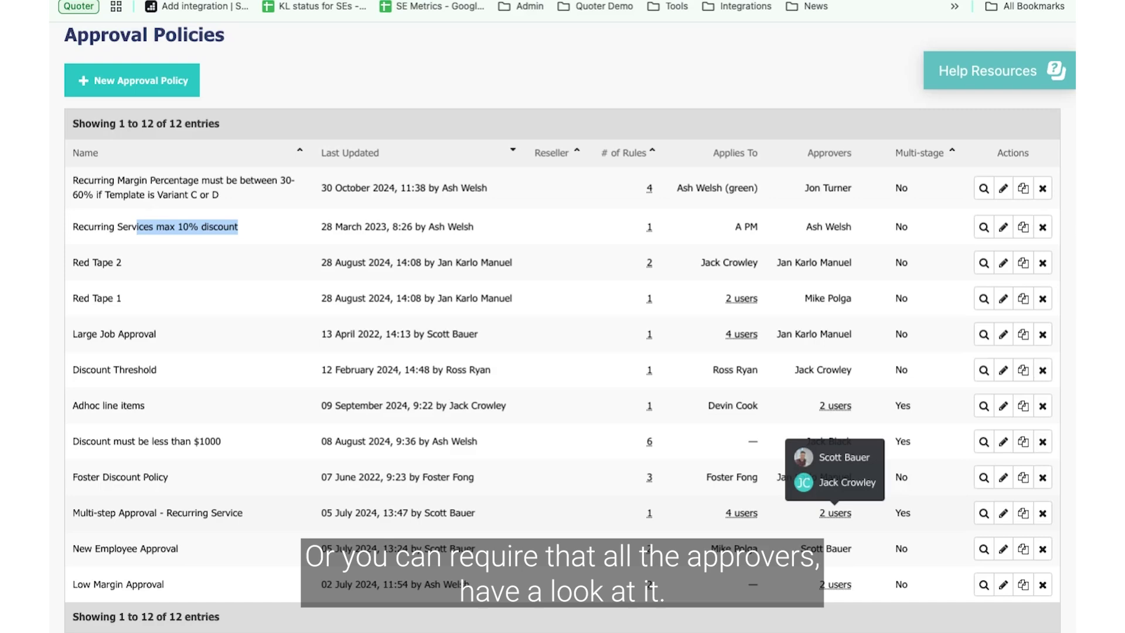
scroll(729, 469, up, 3)
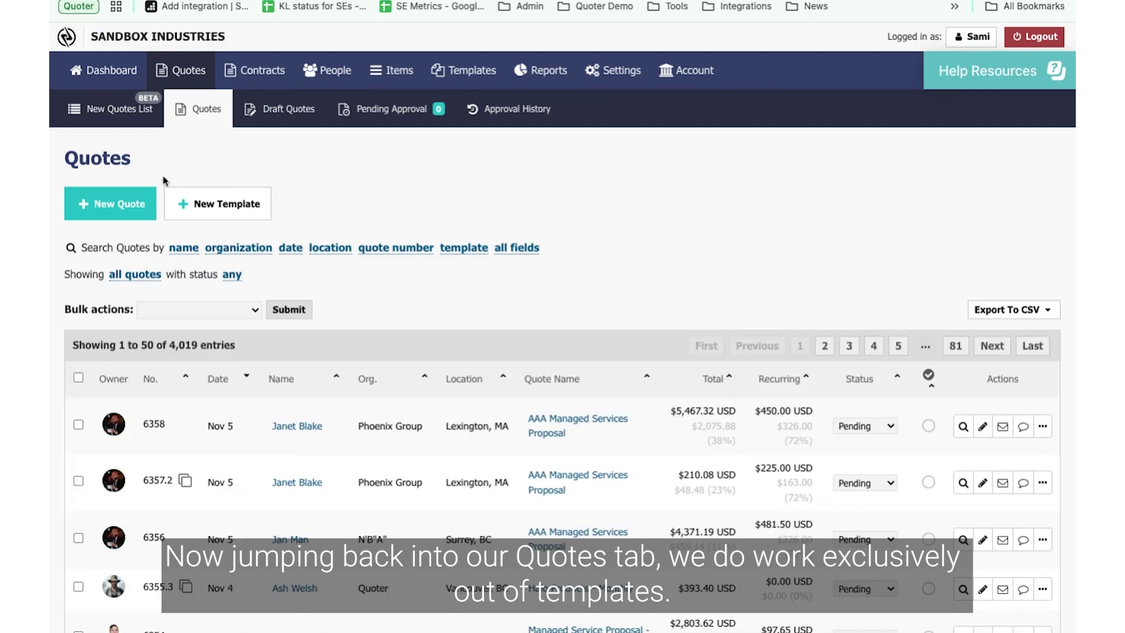
Step: Bring up the new-quote templates and scroll quote 6288's proposal down to the service agreement
click(120, 208)
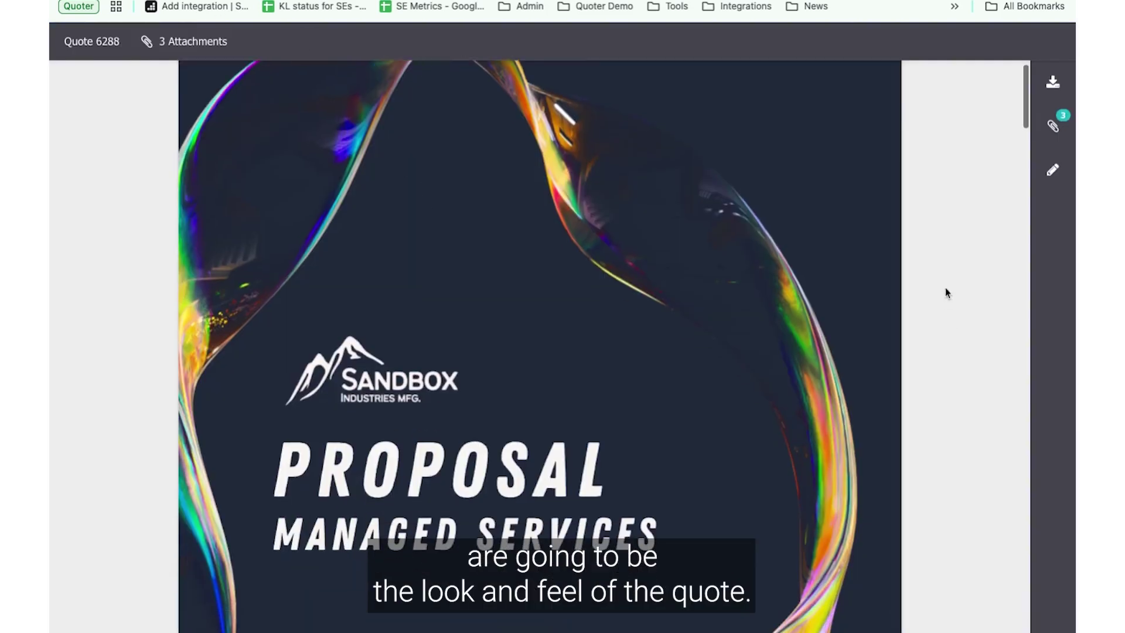
scroll(945, 287, down, 2)
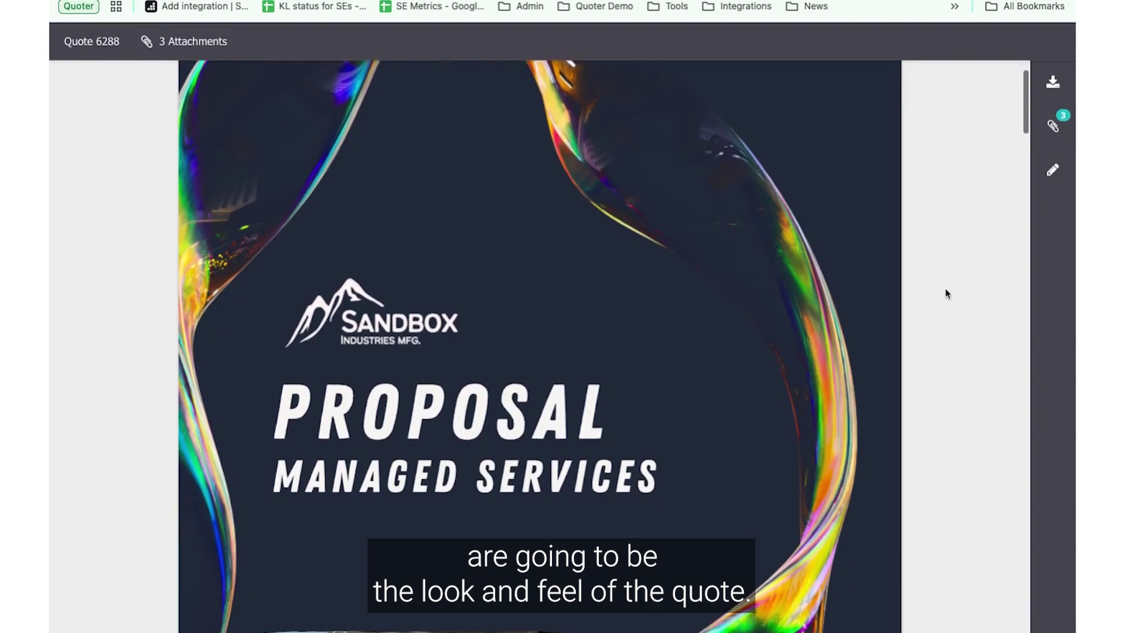
scroll(944, 290, down, 3)
scroll(945, 293, down, 3)
scroll(945, 294, down, 4)
scroll(945, 295, down, 10)
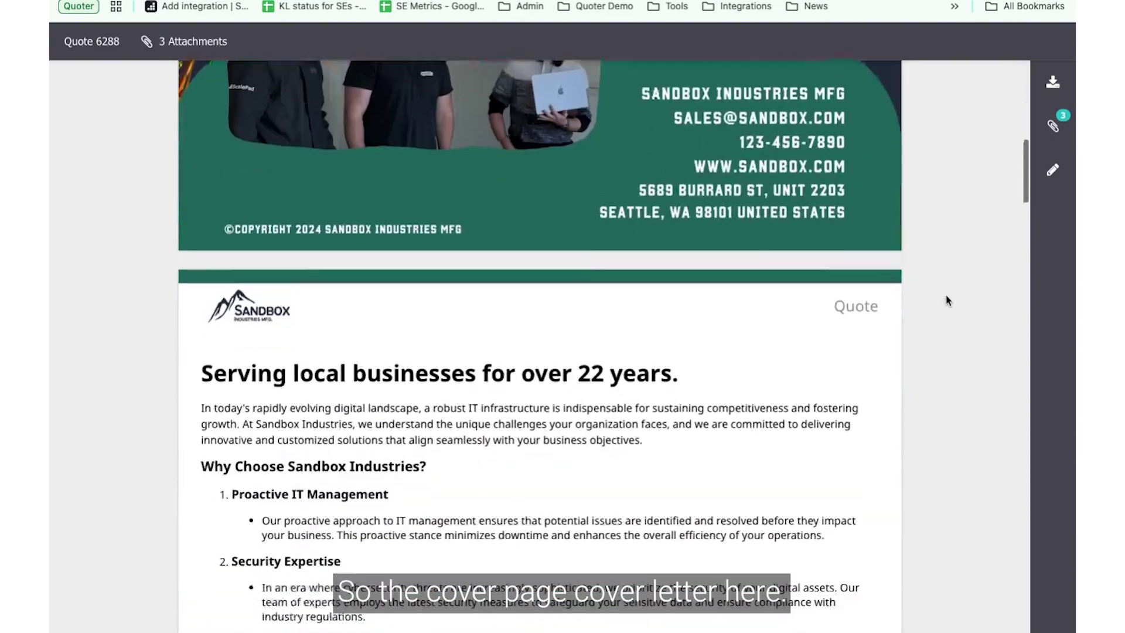
scroll(946, 299, down, 4)
scroll(946, 301, down, 2)
scroll(946, 301, down, 10)
scroll(947, 301, down, 15)
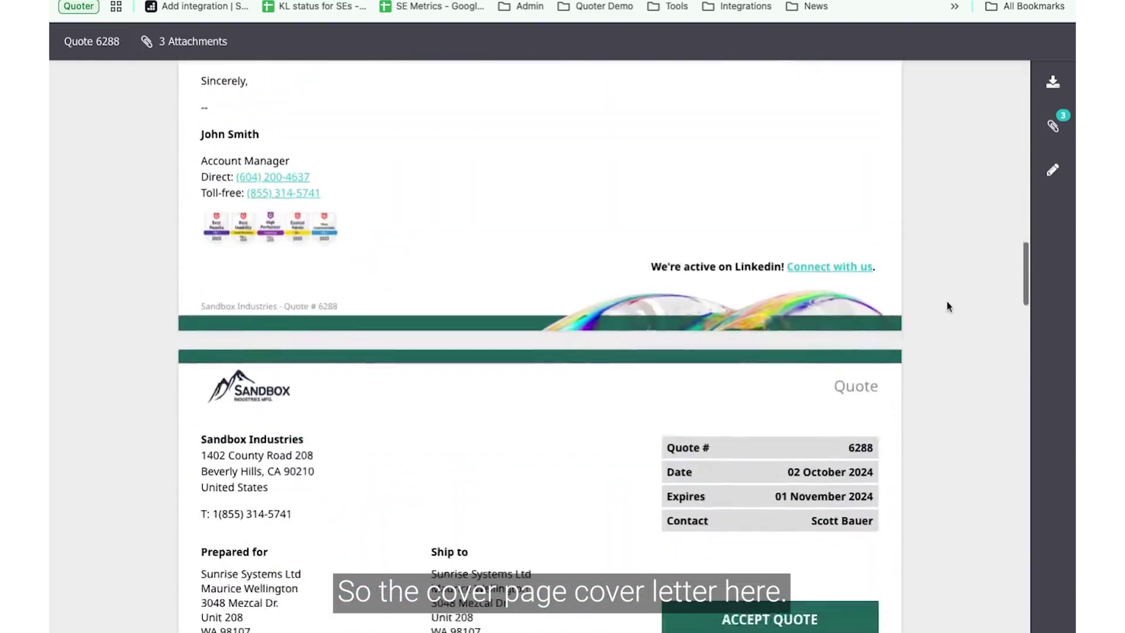
scroll(945, 302, down, 6)
scroll(941, 302, down, 6)
scroll(939, 305, down, 3)
scroll(938, 304, down, 1)
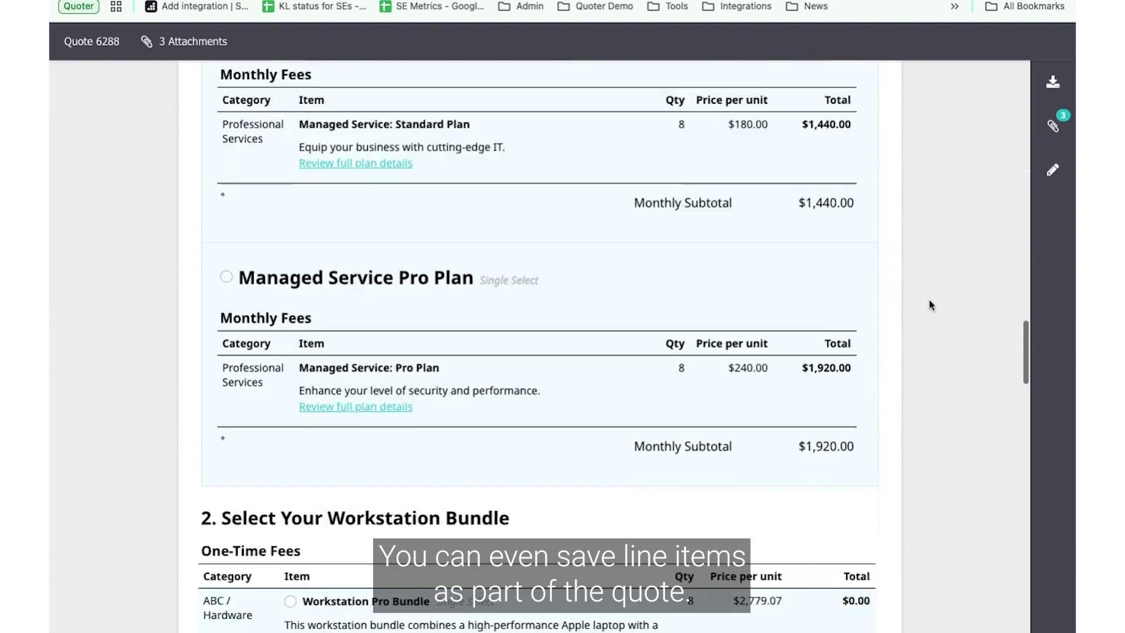
scroll(947, 299, down, 3)
scroll(952, 299, down, 3)
scroll(949, 299, down, 6)
scroll(949, 297, down, 10)
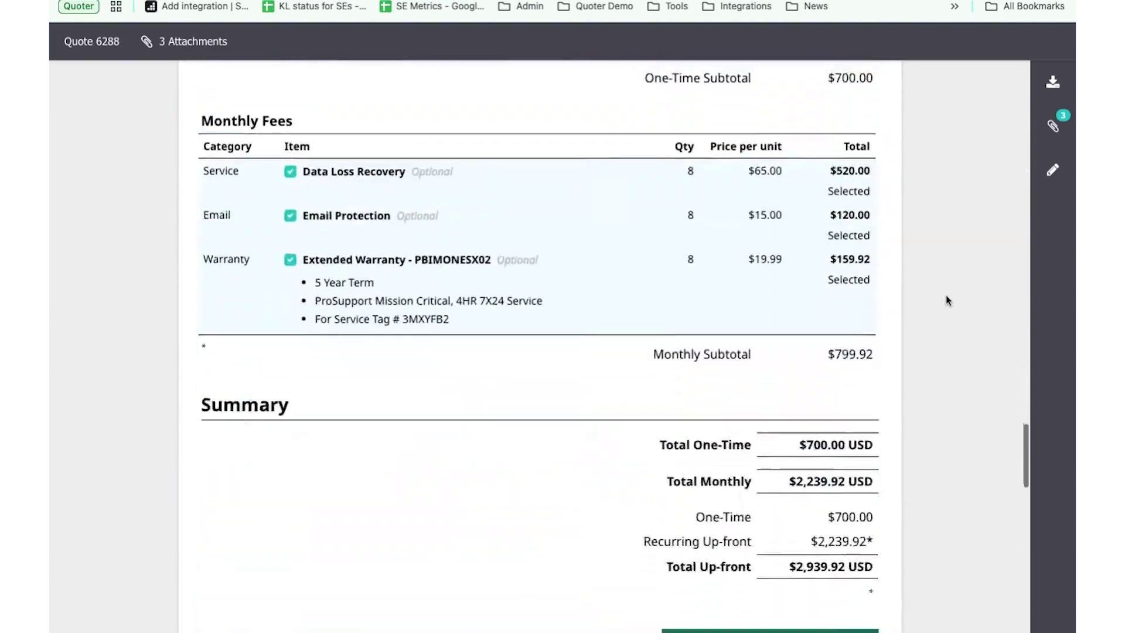
scroll(947, 302, down, 7)
scroll(945, 300, down, 4)
scroll(944, 301, down, 7)
scroll(940, 301, down, 5)
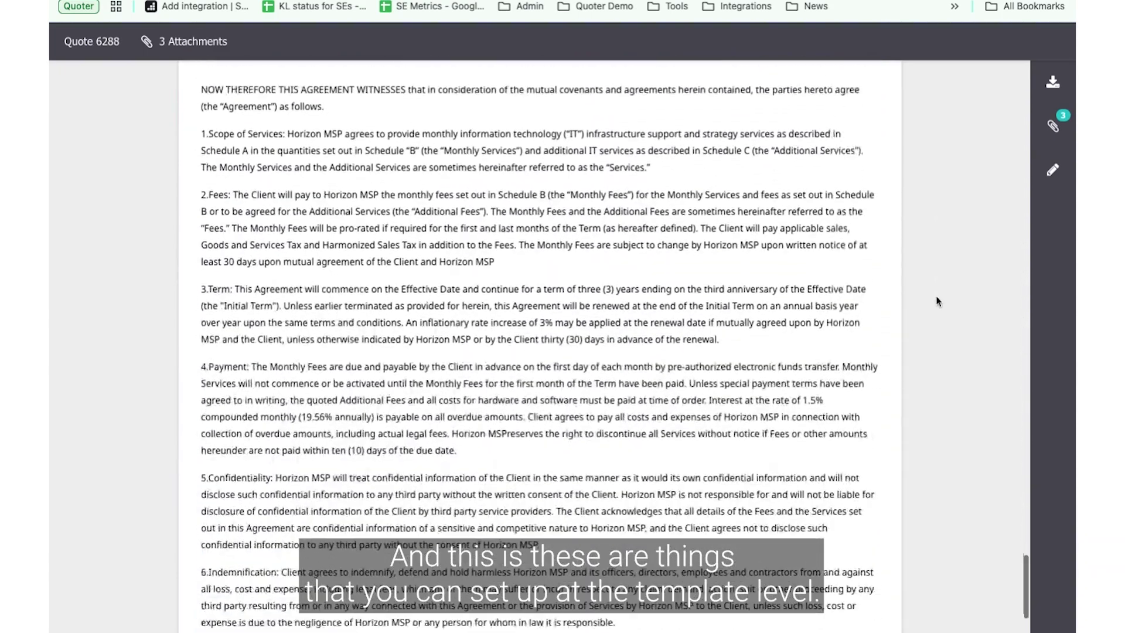
scroll(936, 302, up, 1)
scroll(936, 302, down, 3)
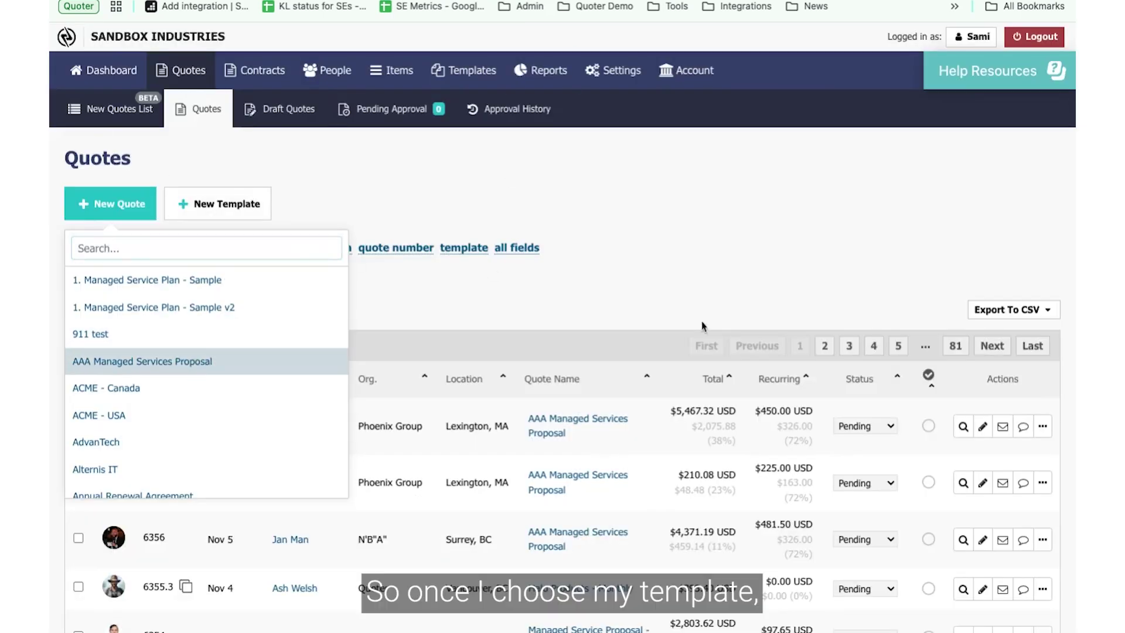
Step: Start an AAA Managed Services Proposal quote and collapse its cover sections to reach Prepared For
key(Return)
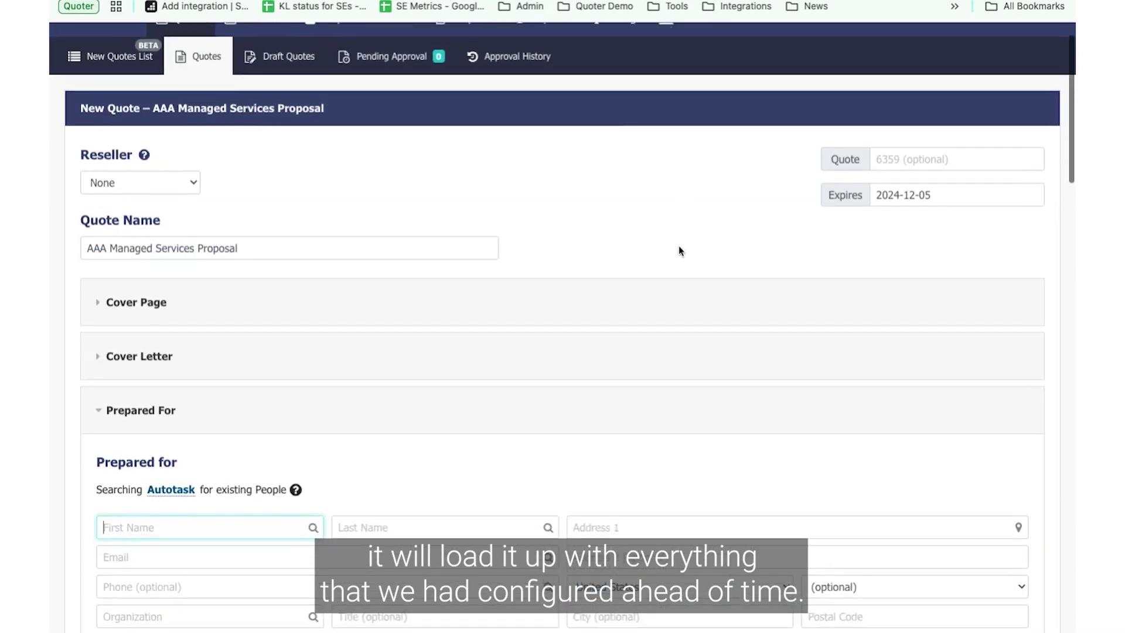
click(752, 346)
scroll(923, 228, down, 5)
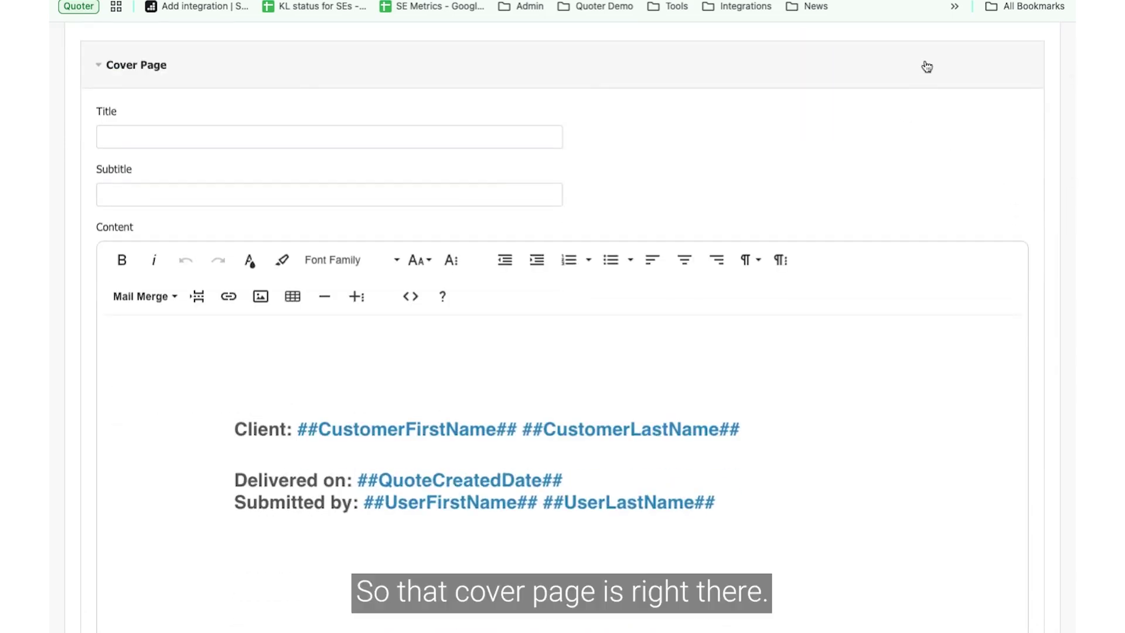
click(901, 65)
click(846, 139)
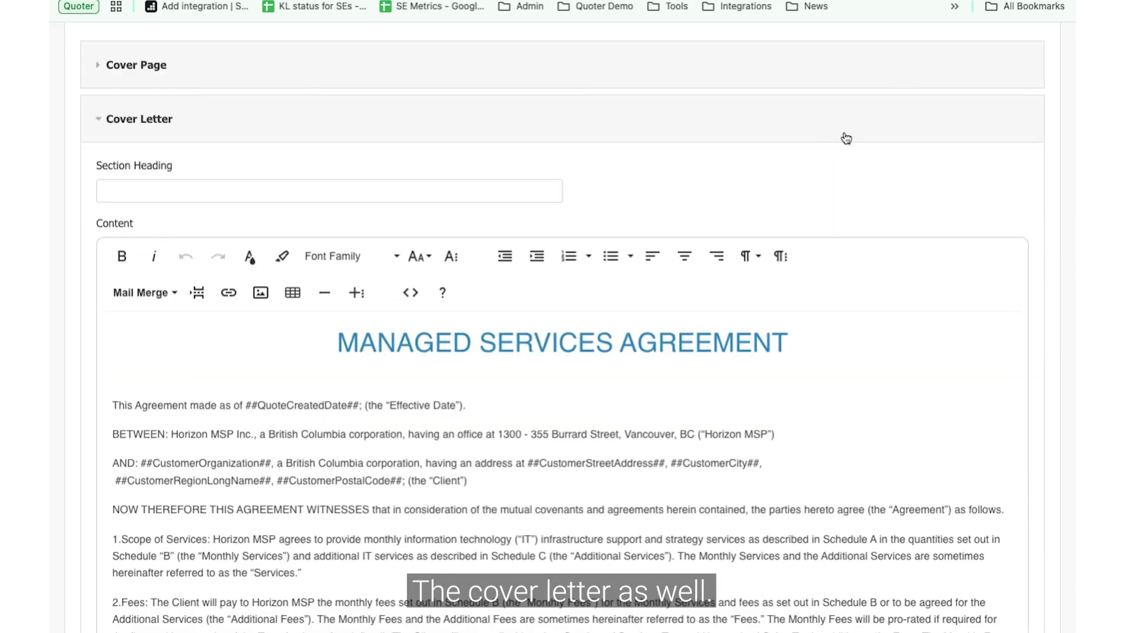
click(852, 118)
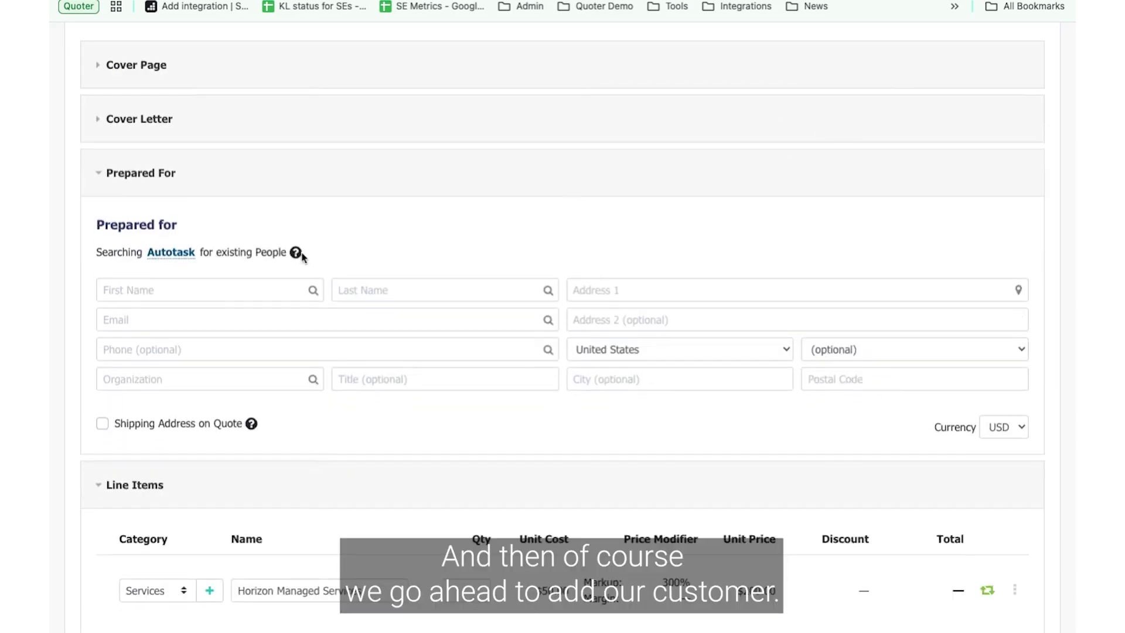
click(191, 293)
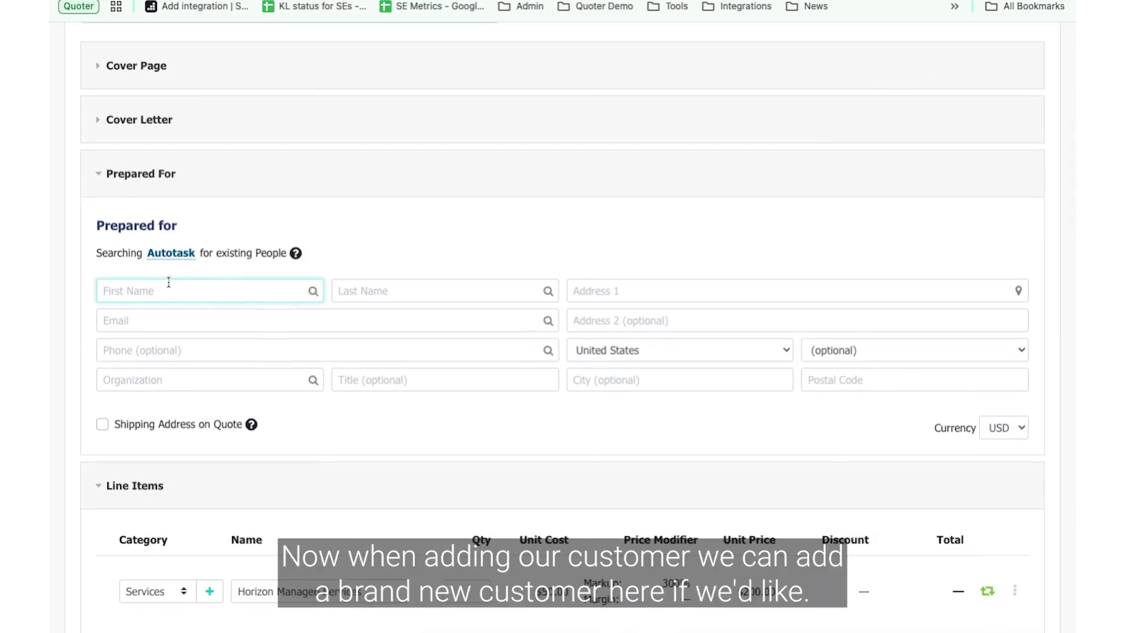
Step: Fill Prepared For with the Hubspot contact found by searching 'jan'
click(176, 253)
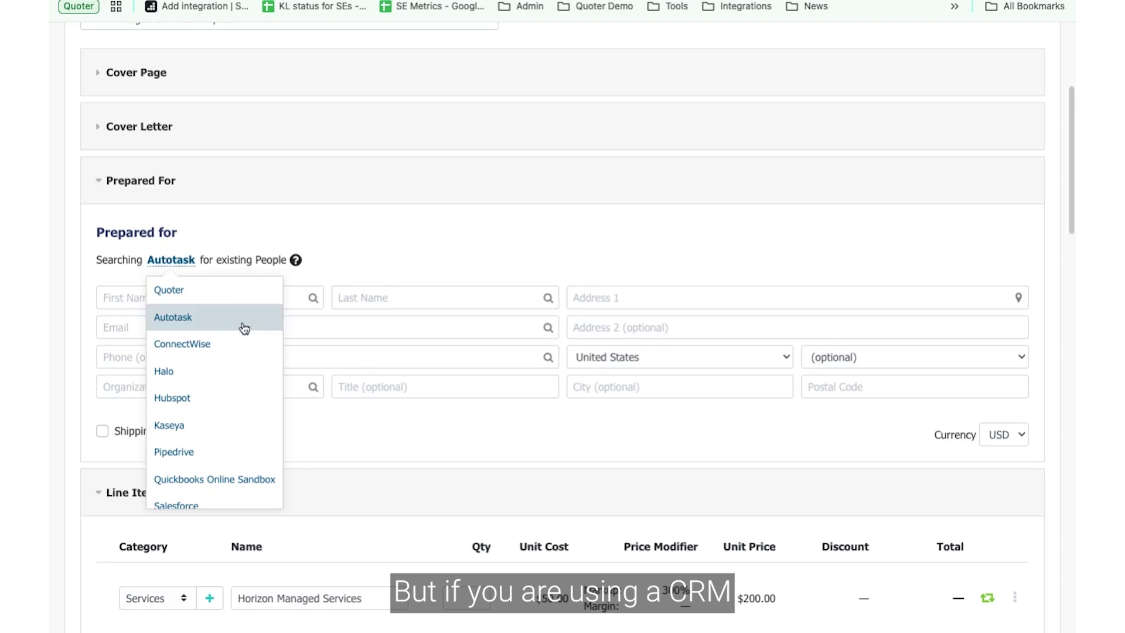
scroll(228, 378, down, 3)
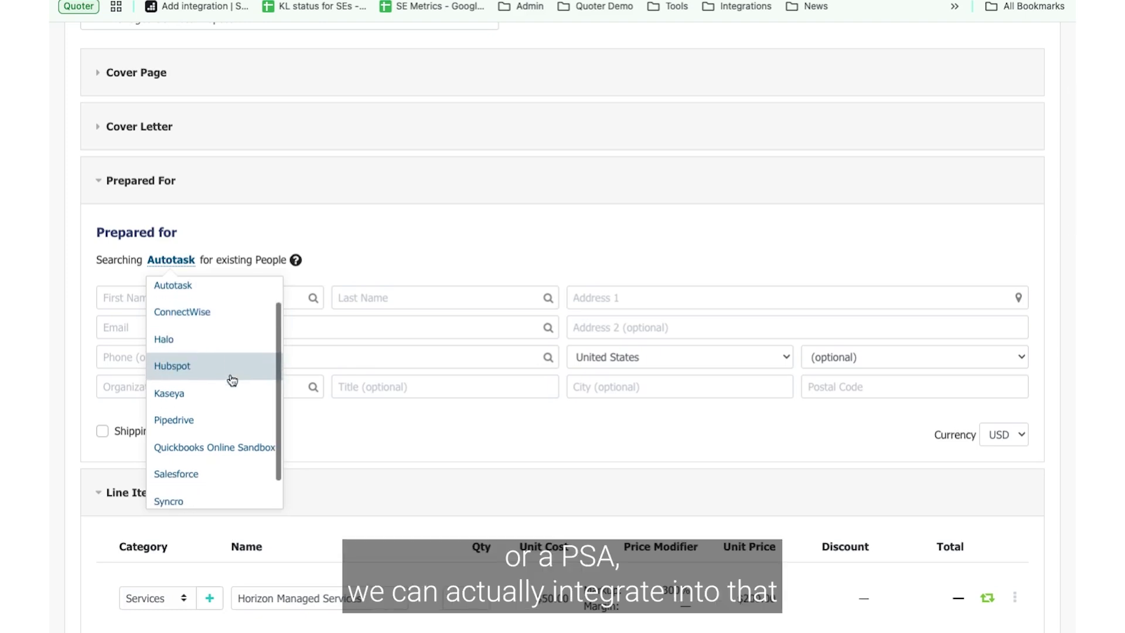
scroll(220, 397, up, 3)
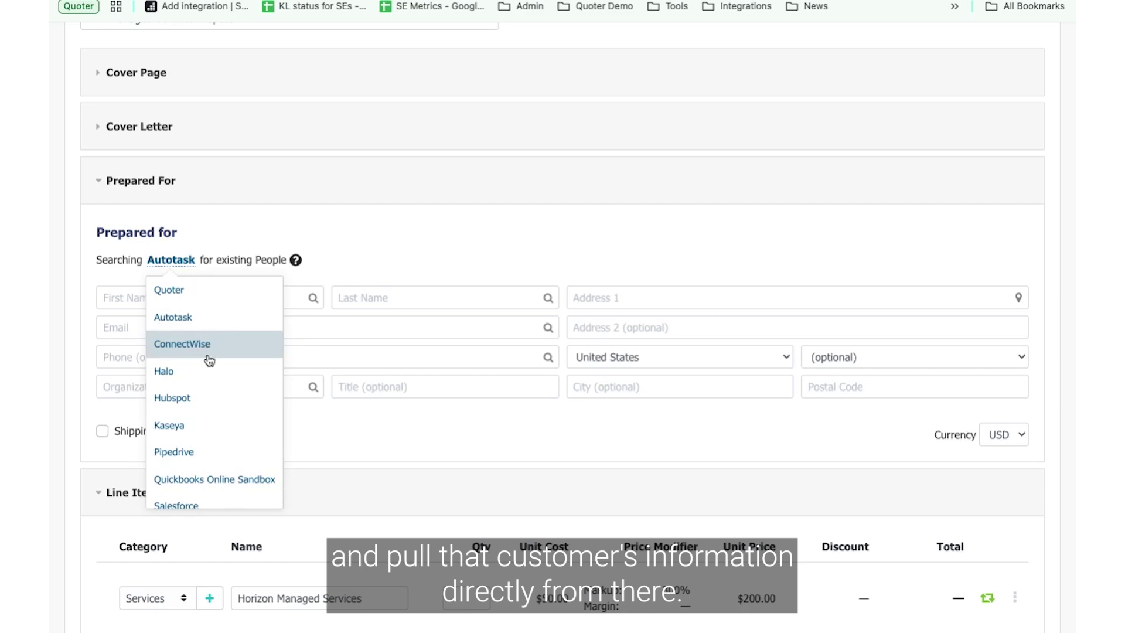
click(214, 398)
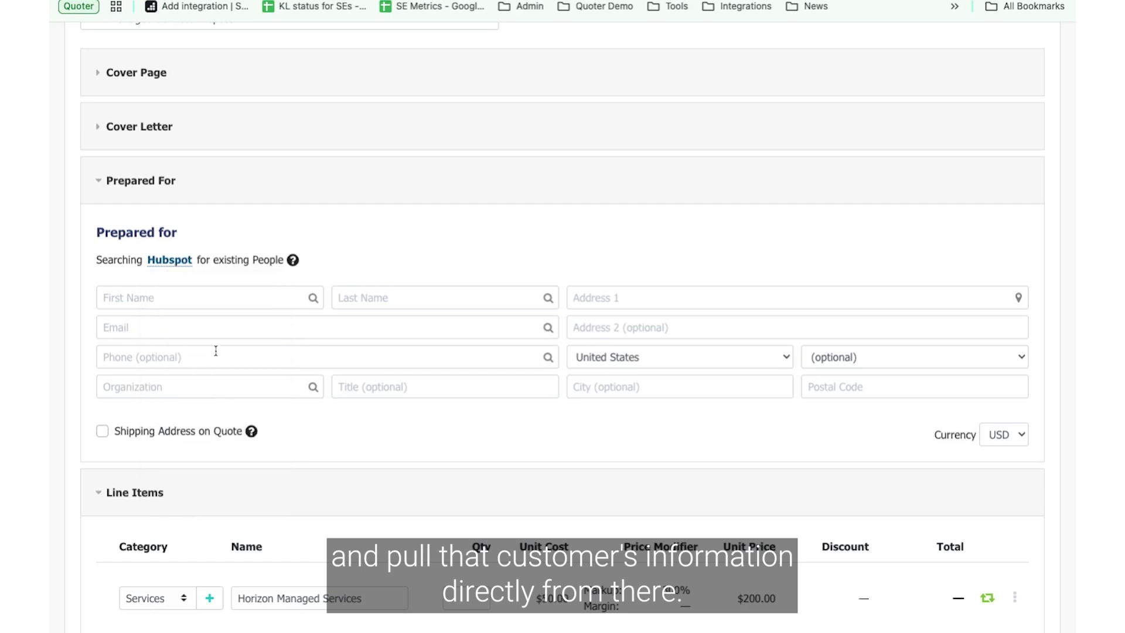
click(236, 298)
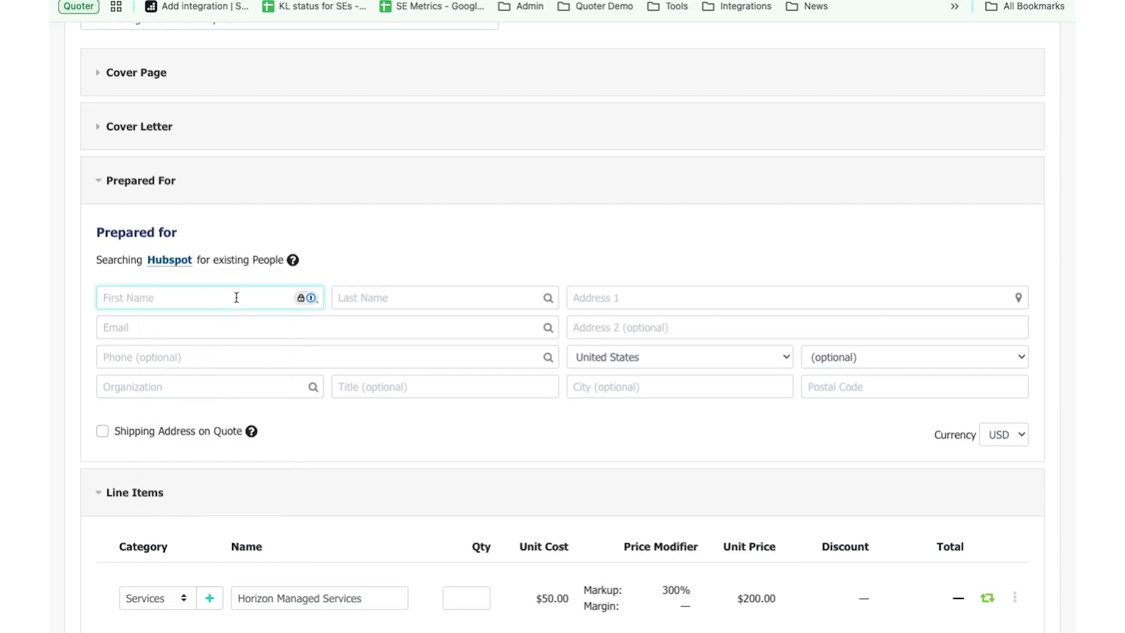
text(jan)
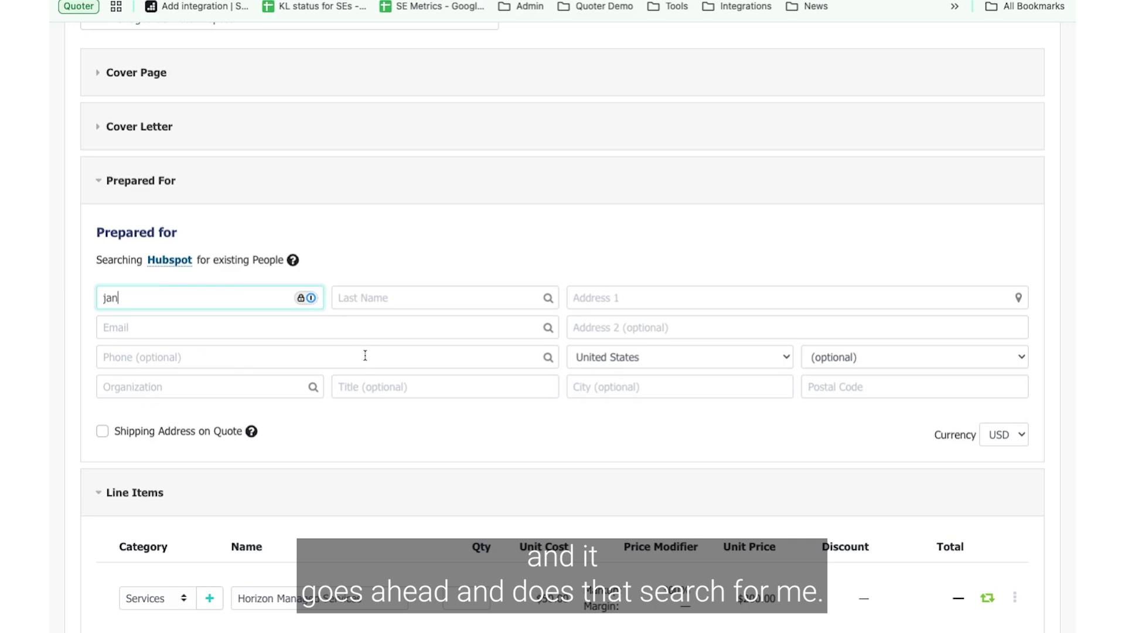
click(188, 328)
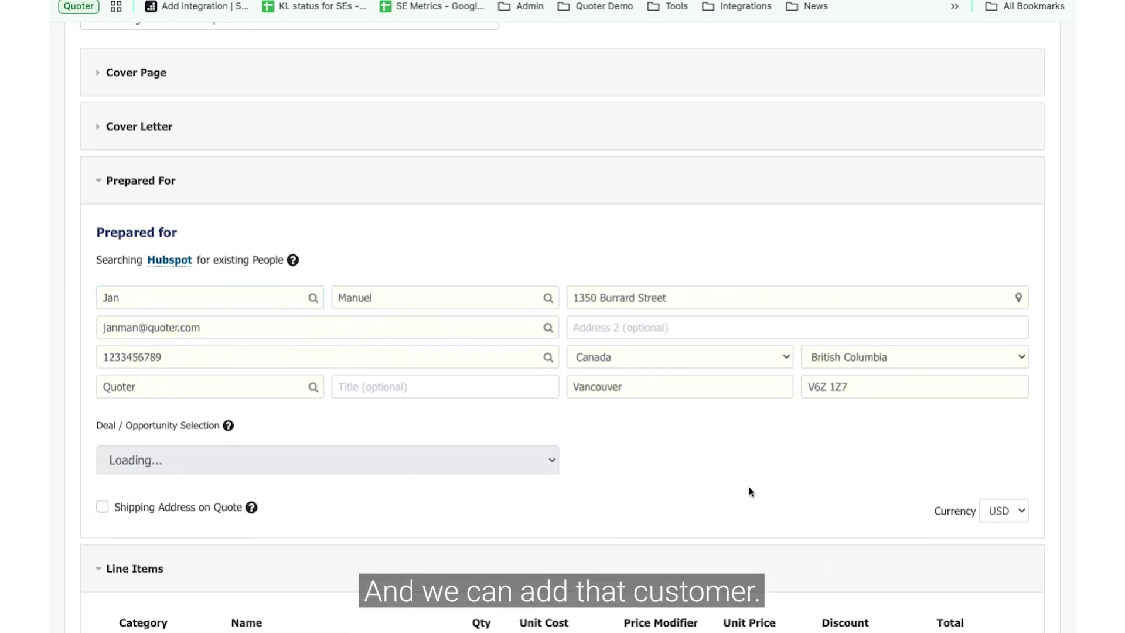
Step: Link the quote to the existing Quote 6321 deal
scroll(751, 490, up, 1)
scroll(747, 483, down, 2)
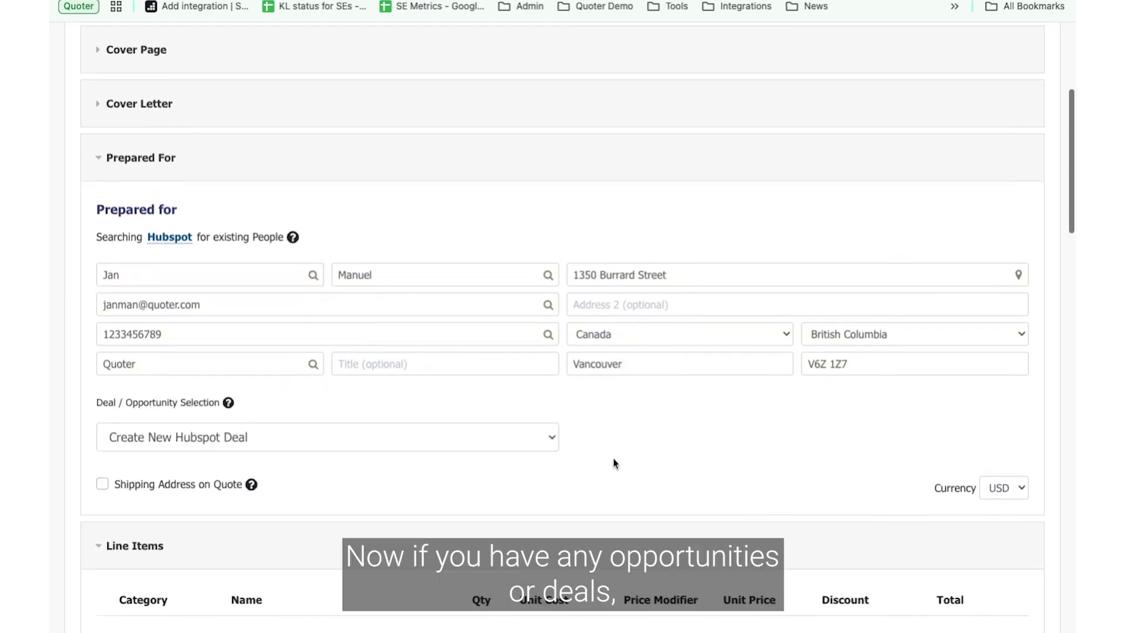
click(533, 447)
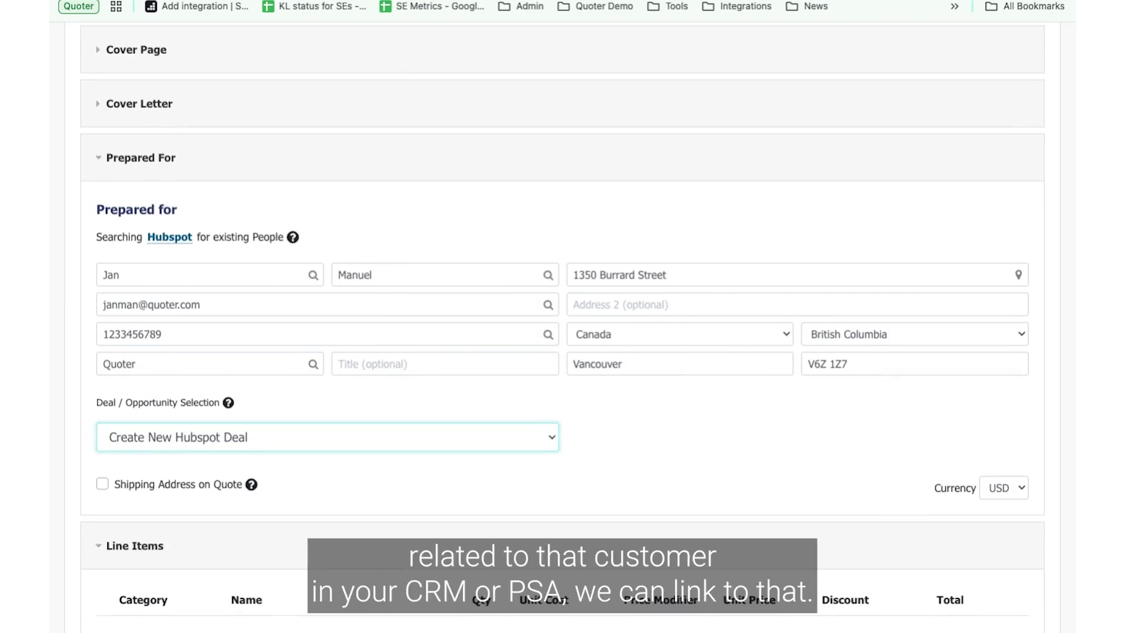
click(319, 459)
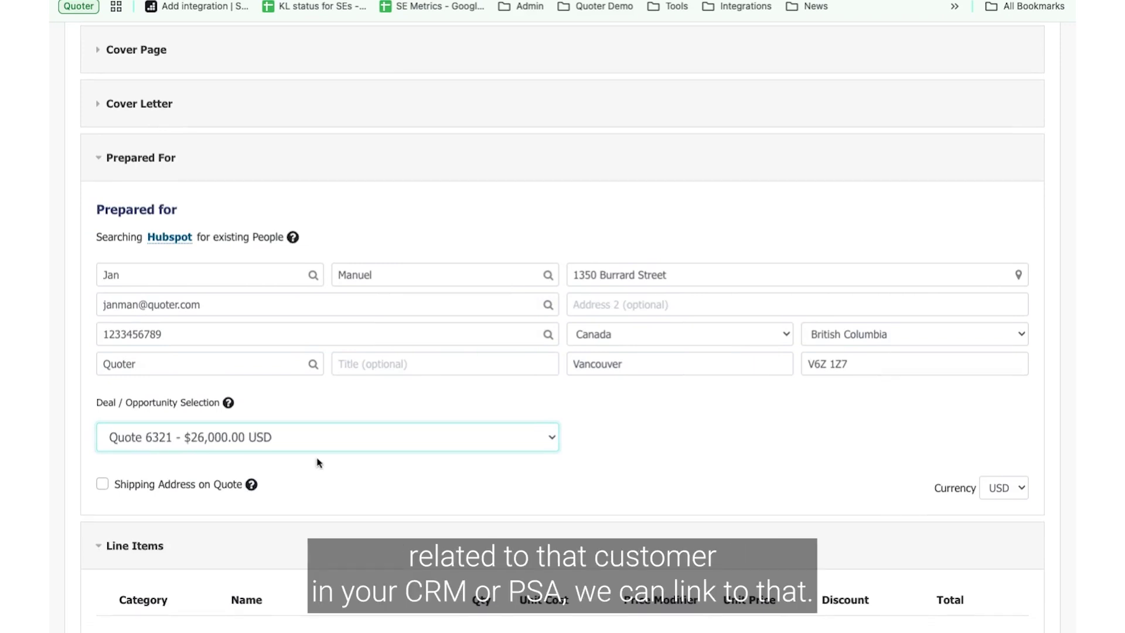
click(722, 438)
Step: Open the line item catalog on its Autotask tab
scroll(739, 423, down, 3)
scroll(740, 424, down, 3)
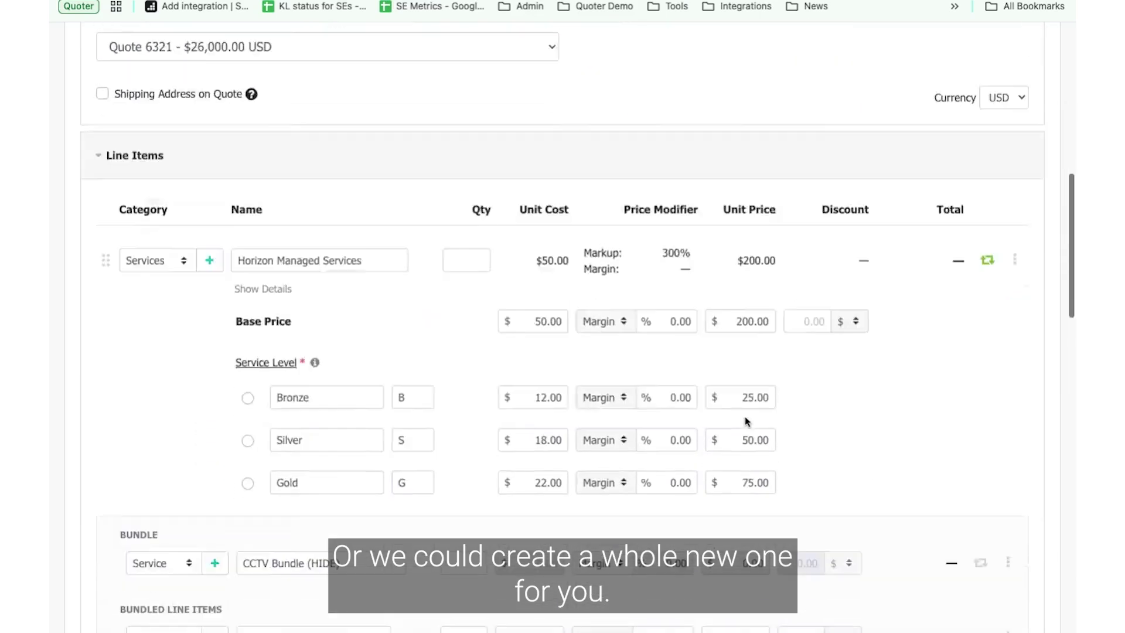
scroll(742, 423, down, 3)
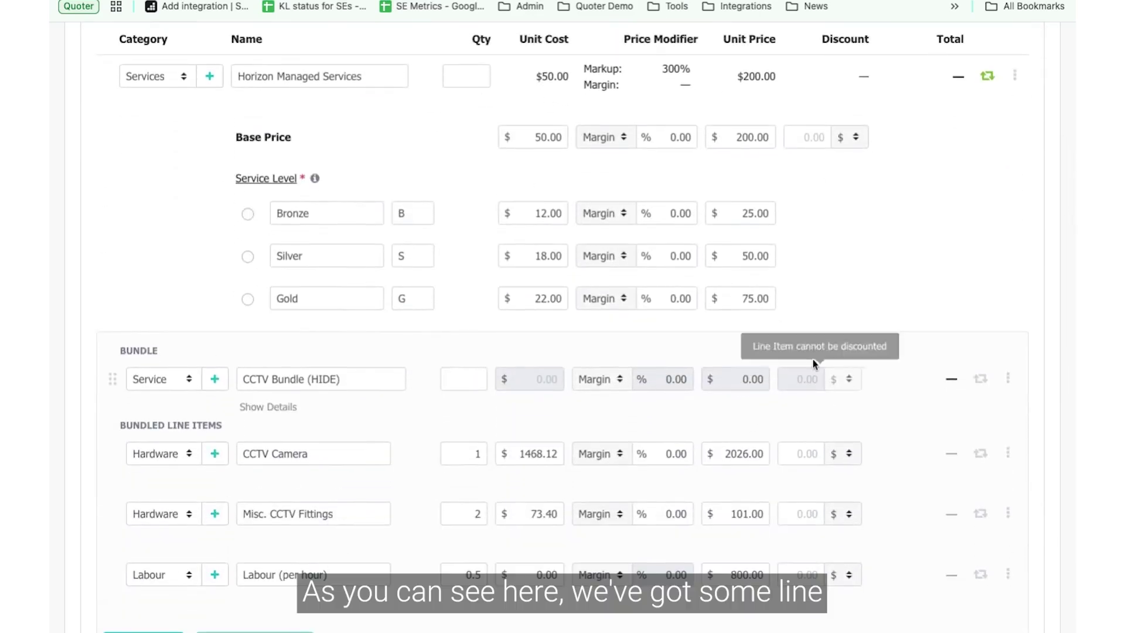
scroll(903, 313, down, 2)
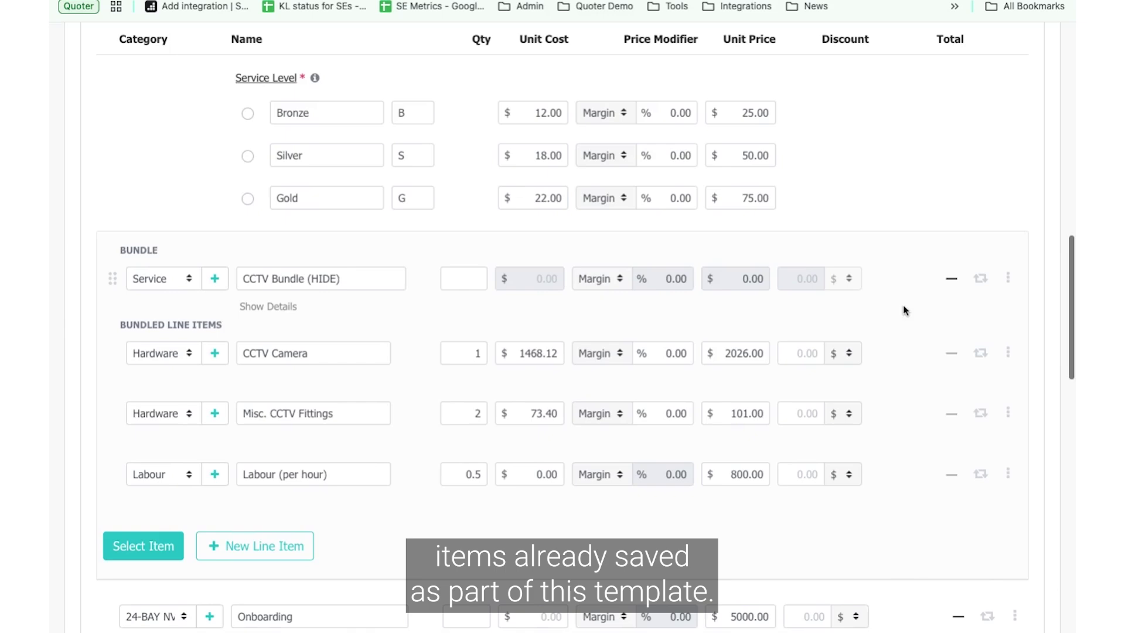
scroll(902, 316, down, 1)
scroll(901, 317, down, 5)
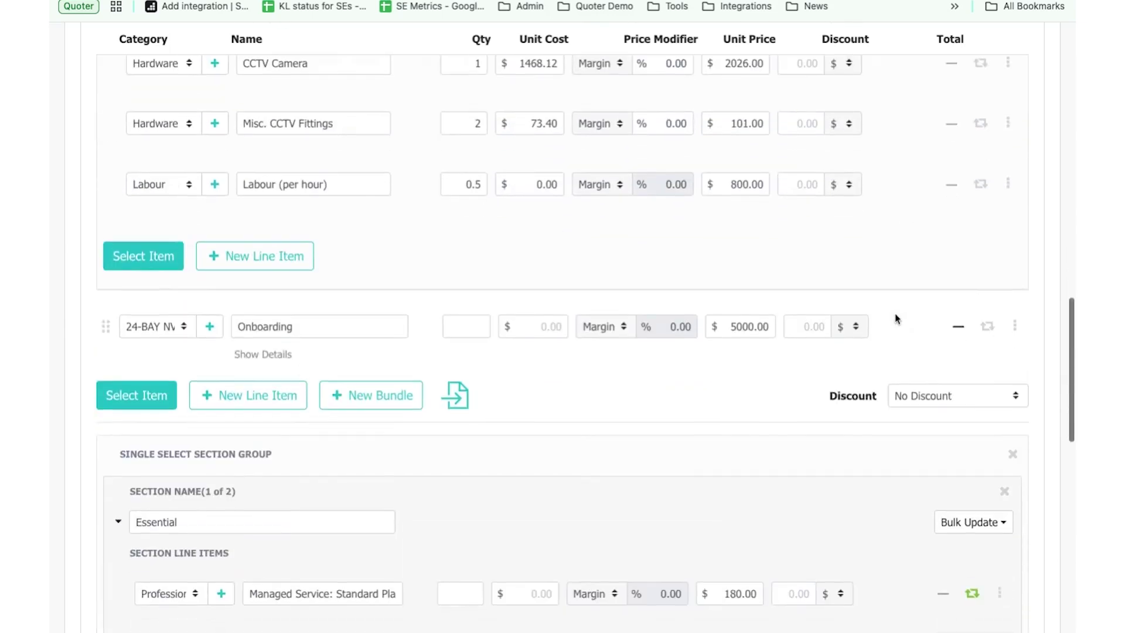
click(142, 403)
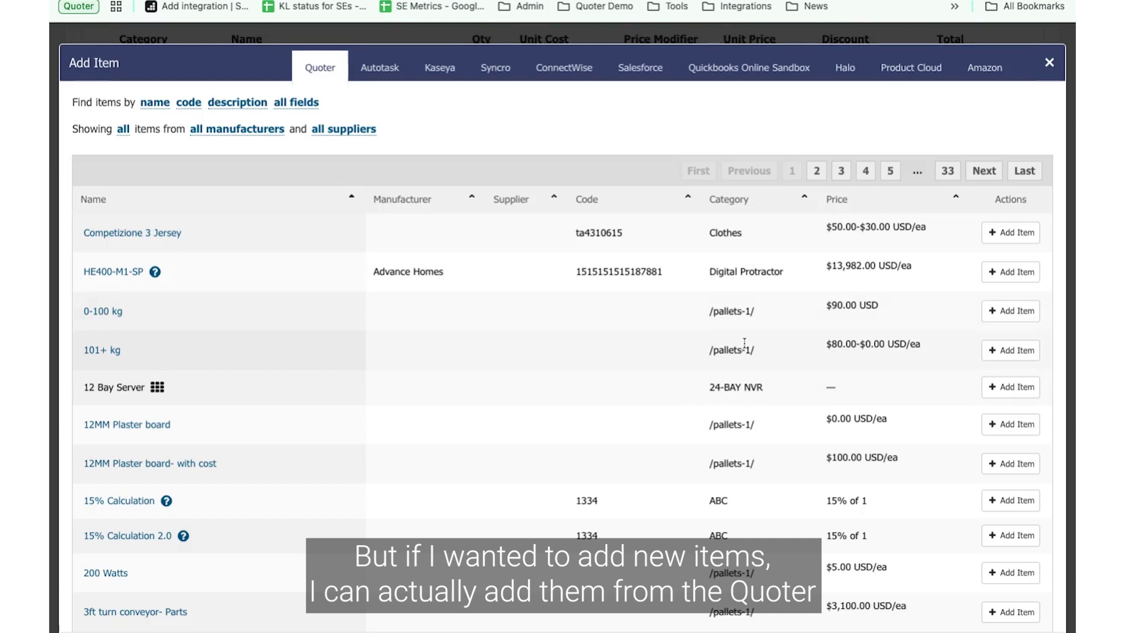
click(383, 73)
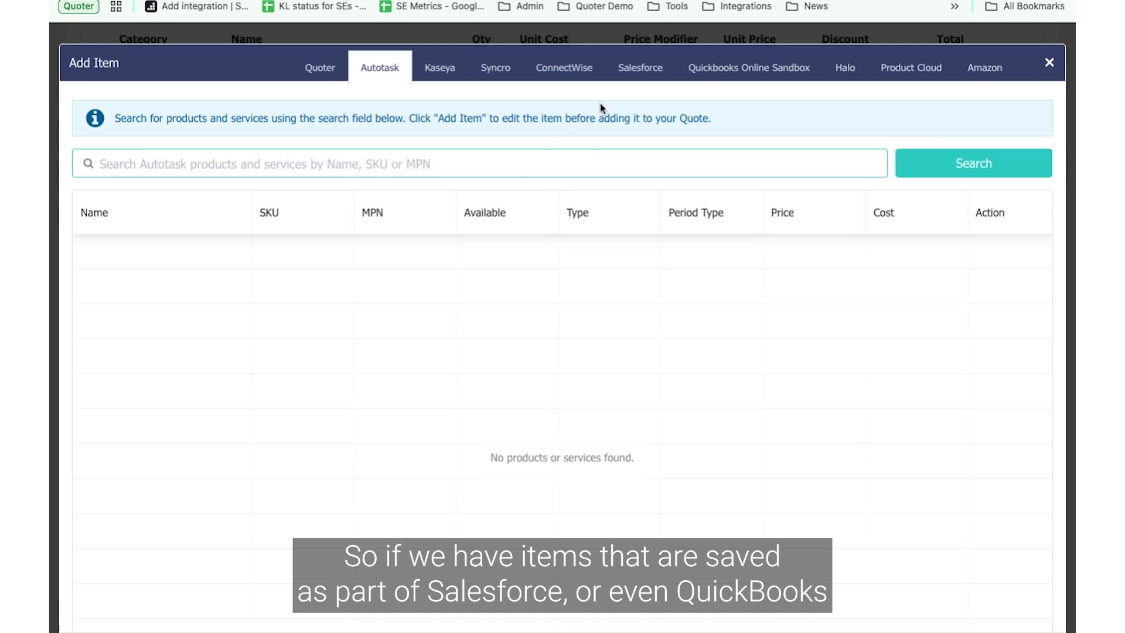
click(641, 74)
click(391, 72)
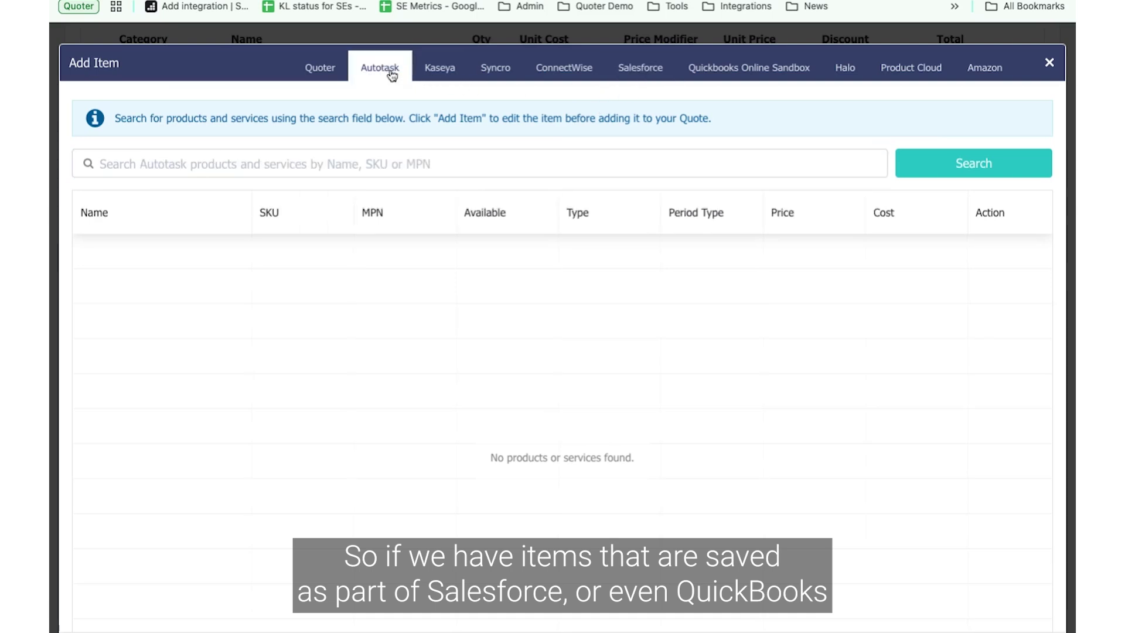
Step: Search Autotask products for 'monitor' to list the Dell and LG monitors
click(556, 161)
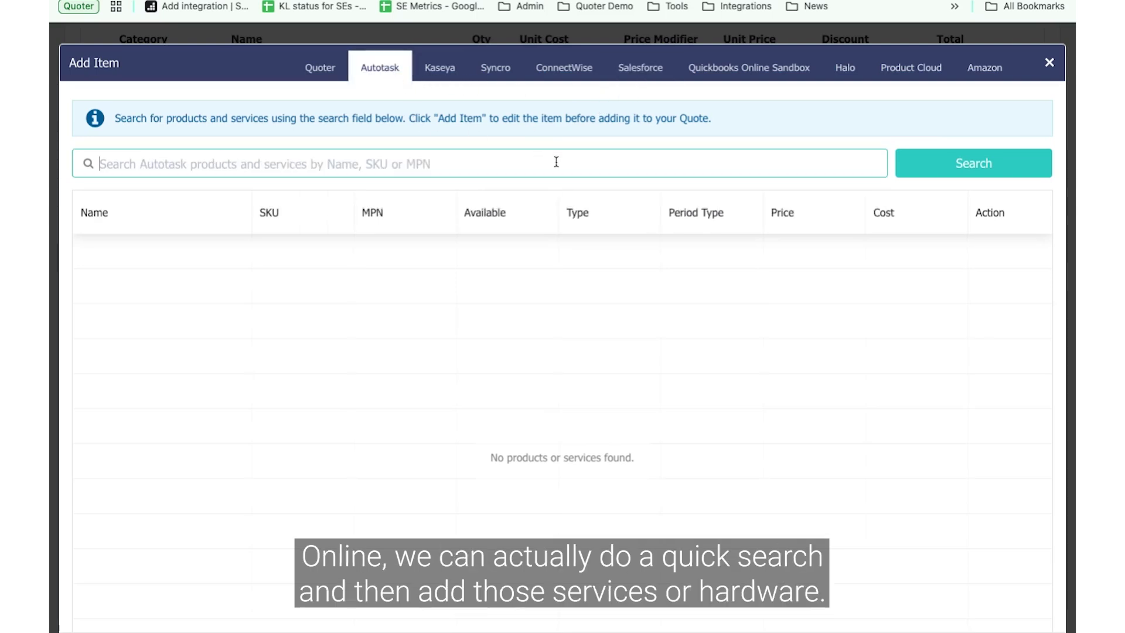
text(monitor)
key(Return)
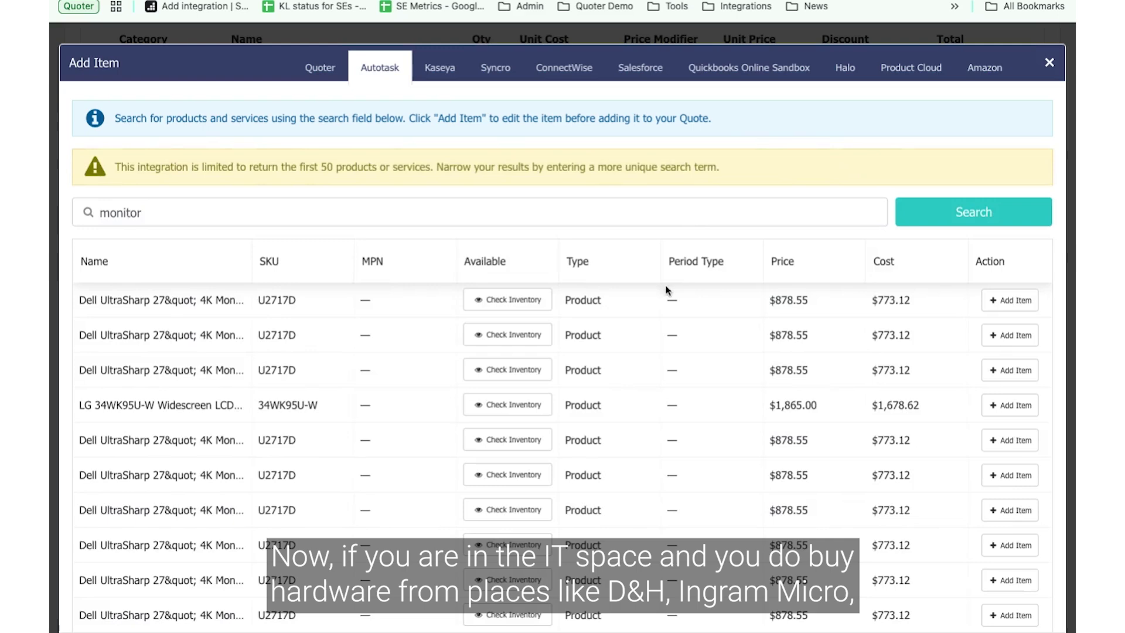
scroll(754, 304, down, 1)
scroll(919, 168, up, 1)
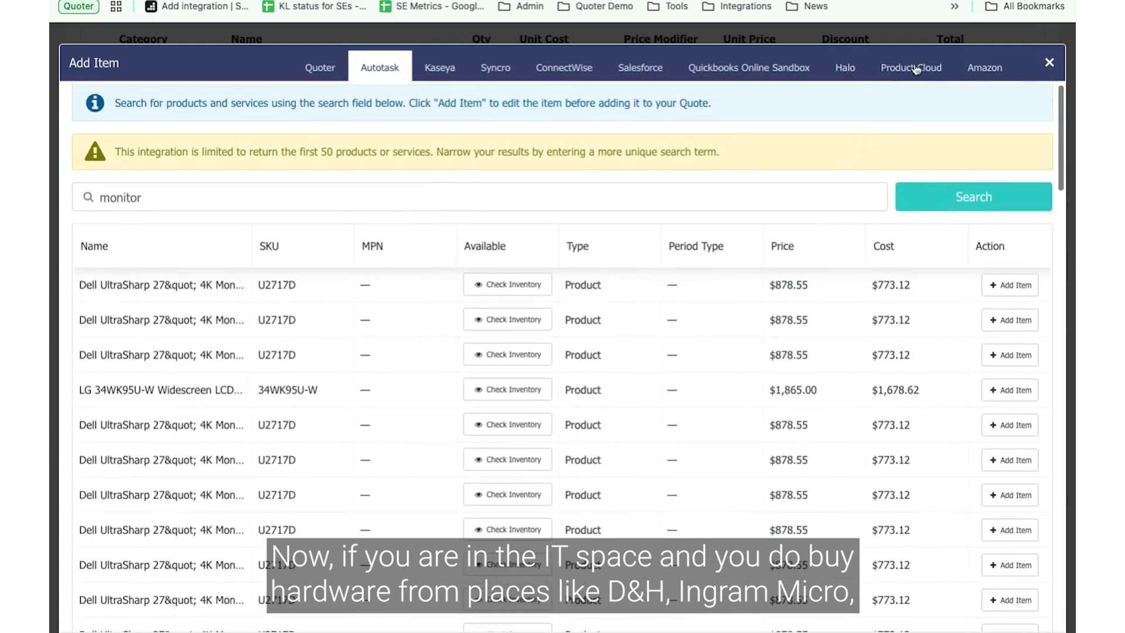
Step: Search the Product Cloud distributor catalog for 'monitor'
click(912, 68)
click(685, 134)
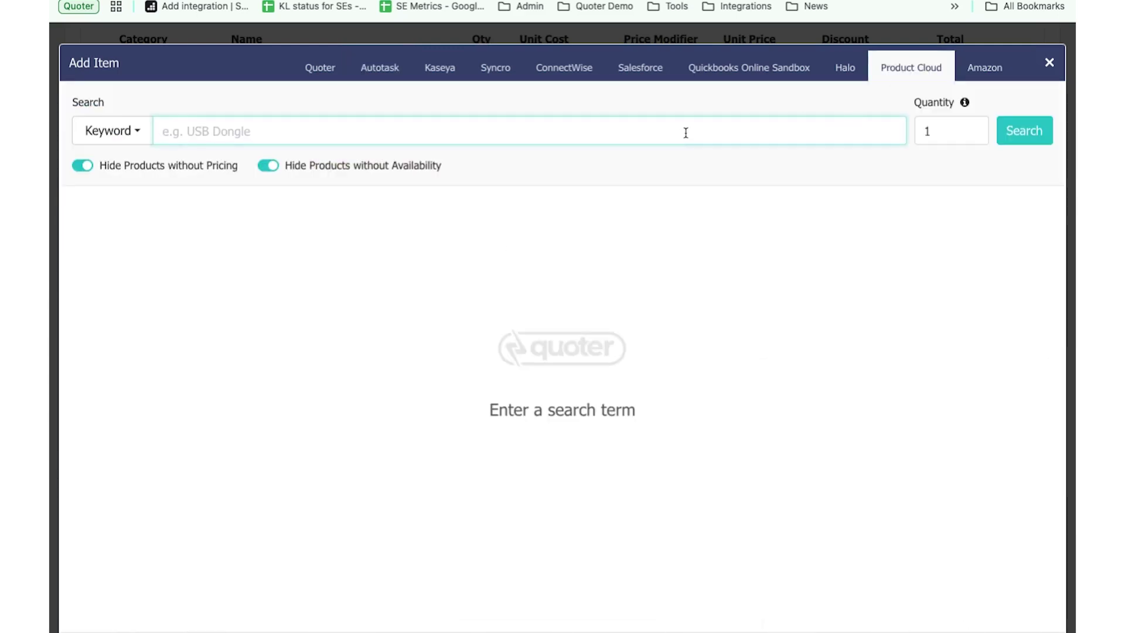
text(monitor)
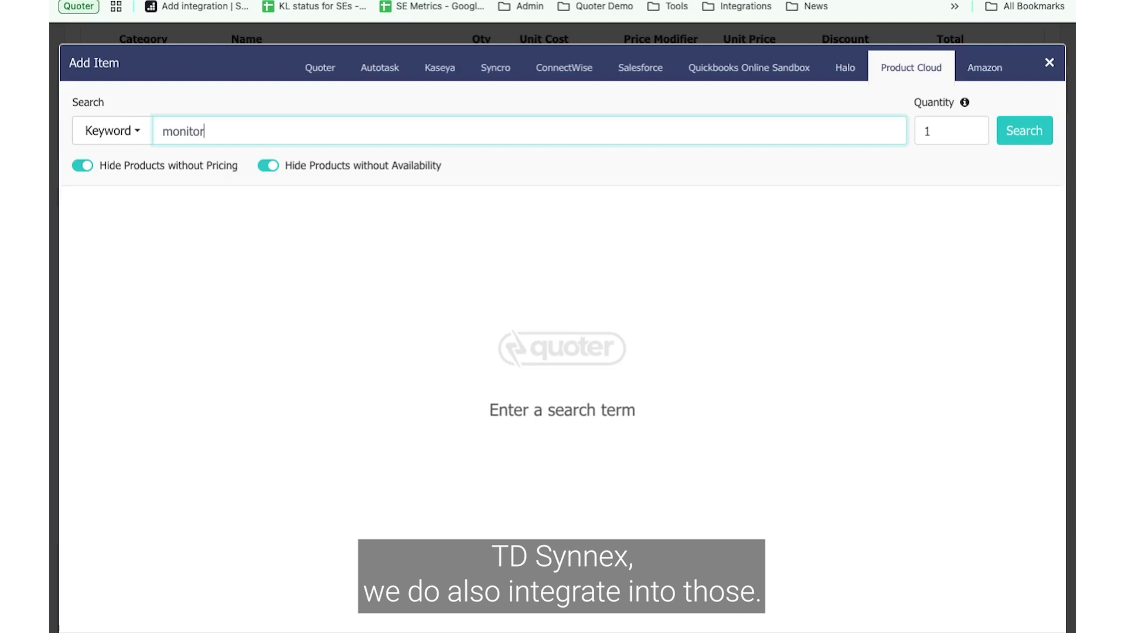
key(Return)
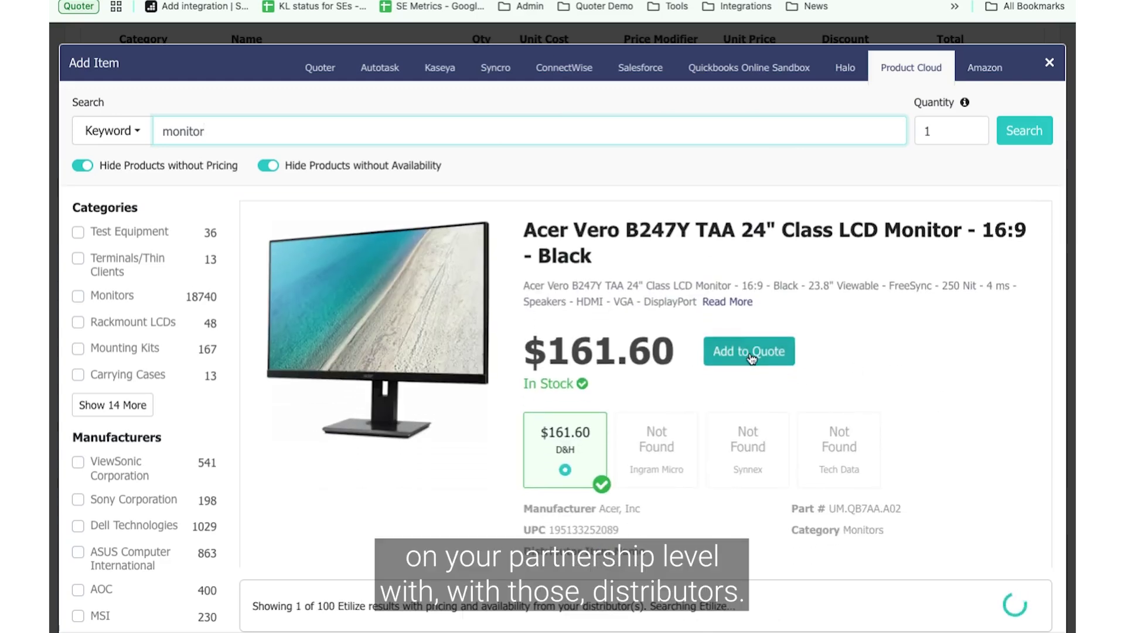
Step: Add the Acer Vero B247Y 24" monitor to the quote at 20% markup
click(752, 355)
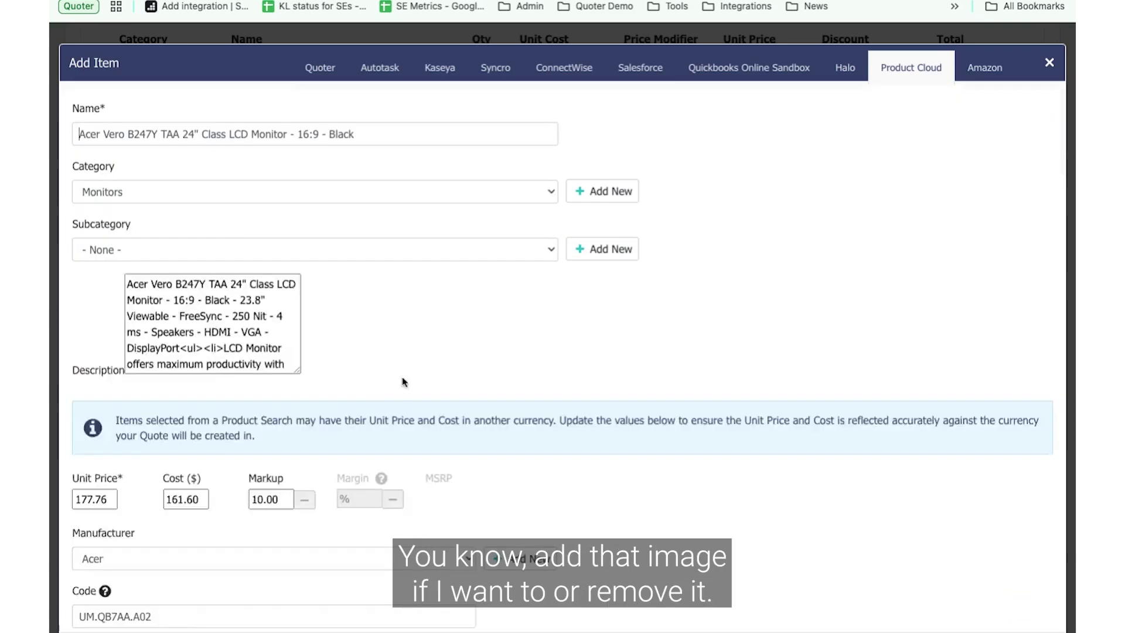
scroll(650, 436, down, 3)
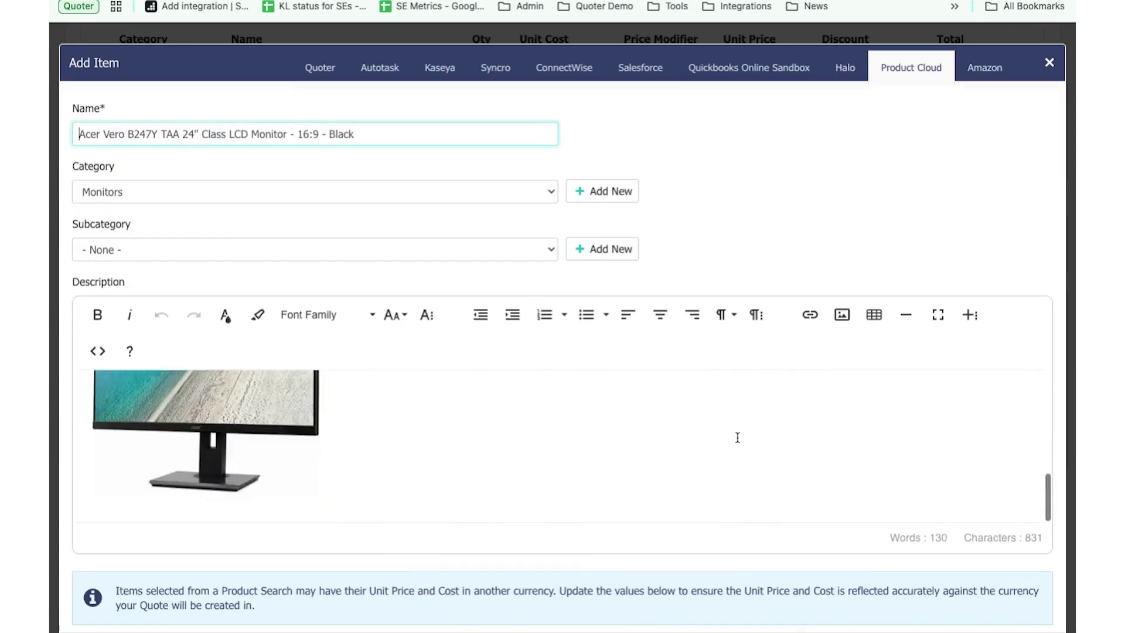
scroll(703, 445, down, 6)
click(280, 311)
text(20)
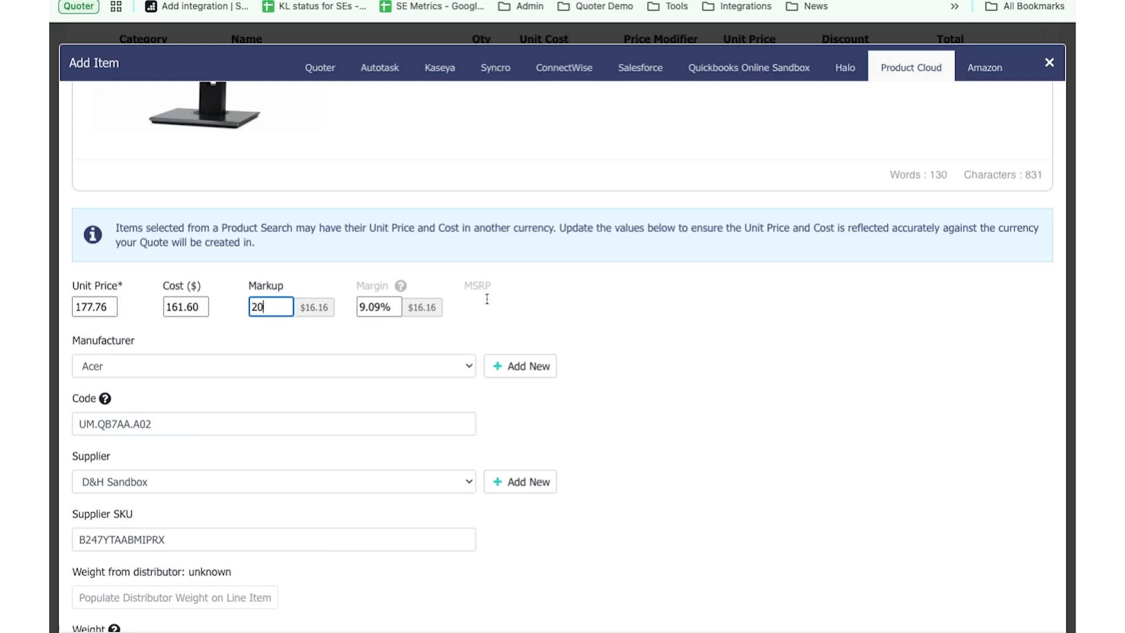
click(1040, 631)
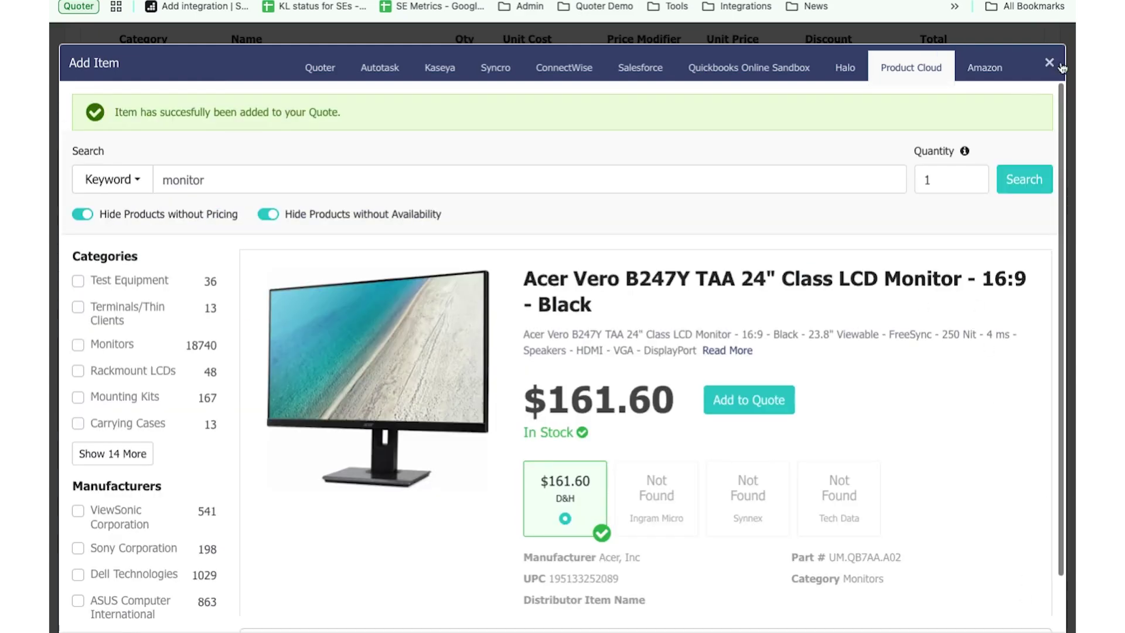
Step: Return to the quote and expand Acceptance & Payments, showing the 10% deposit and terms
click(1052, 64)
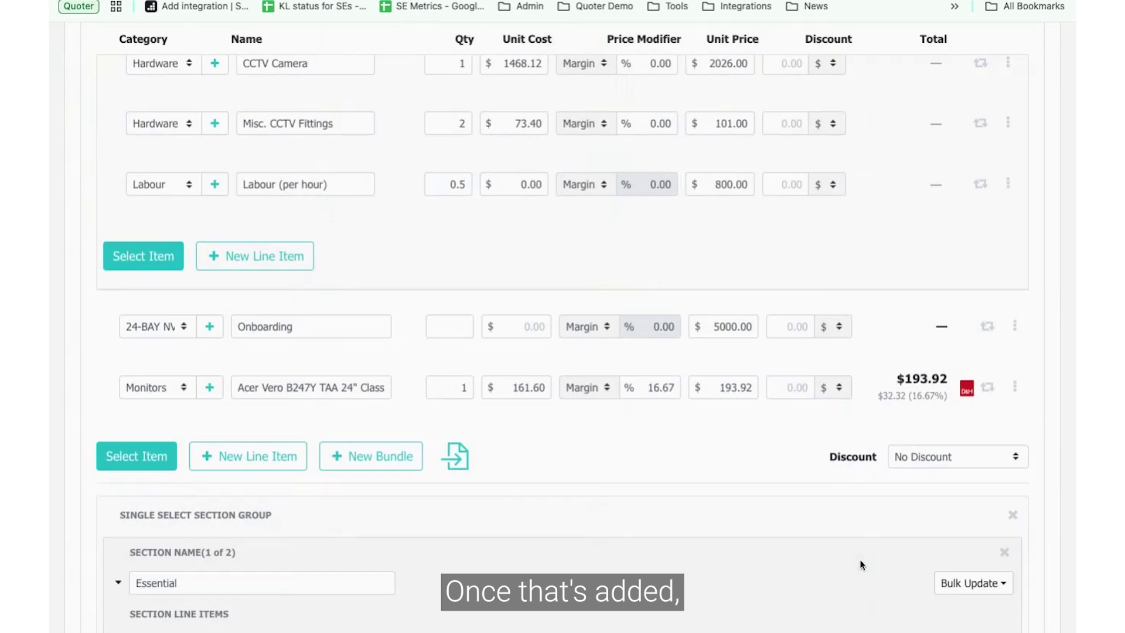
scroll(596, 335, down, 1)
scroll(596, 335, down, 2)
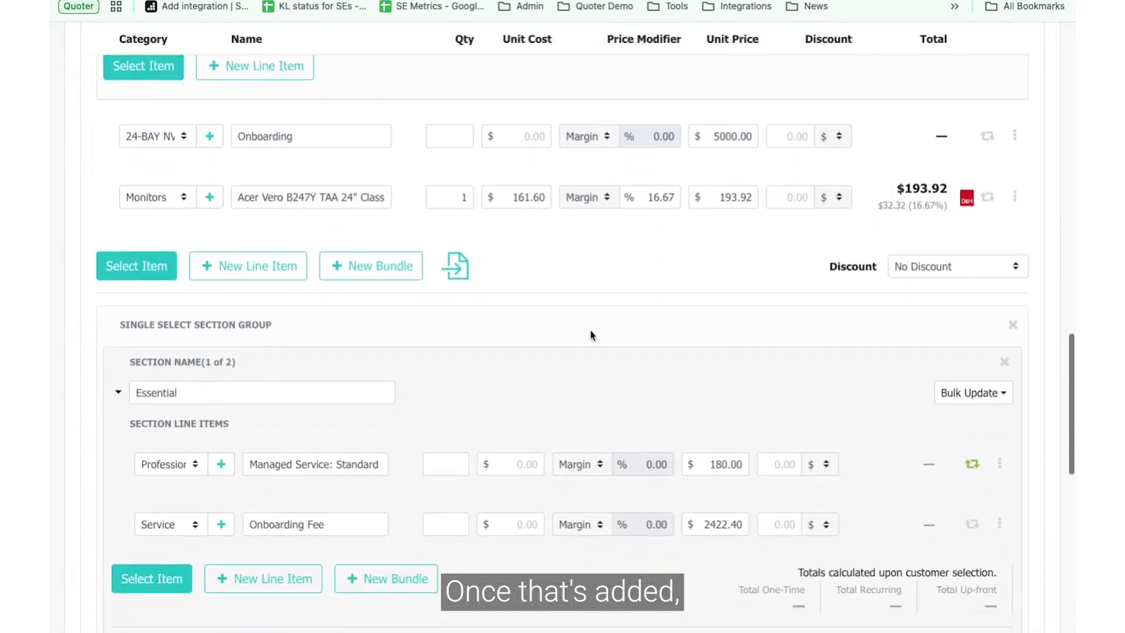
scroll(596, 337, down, 7)
scroll(596, 344, down, 8)
scroll(596, 343, down, 4)
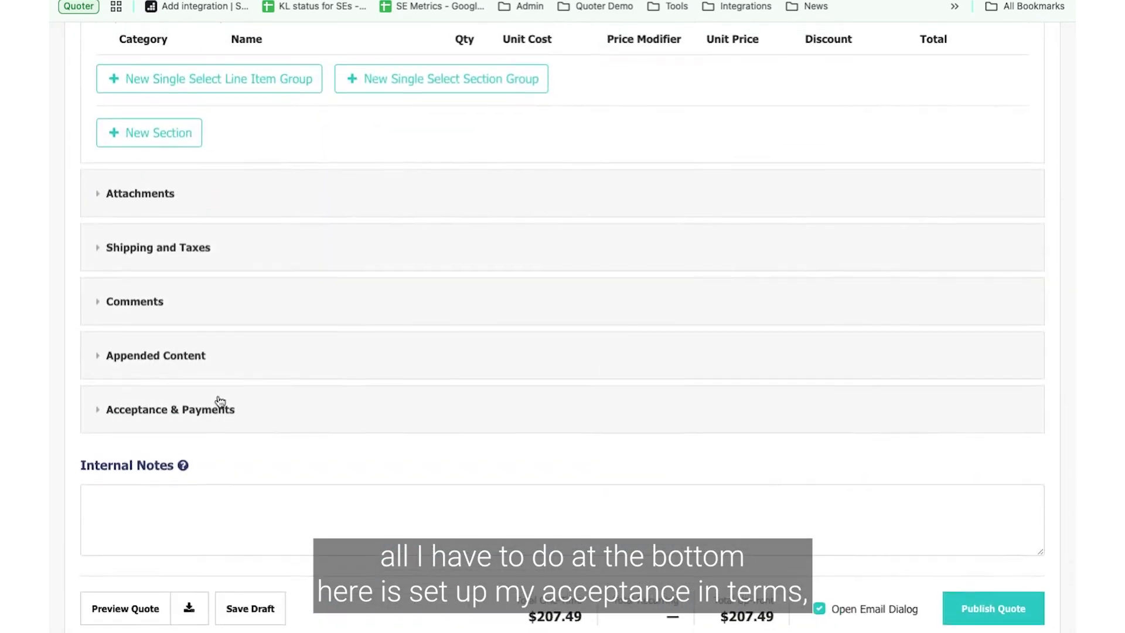
click(221, 407)
scroll(578, 334, down, 5)
scroll(701, 437, down, 1)
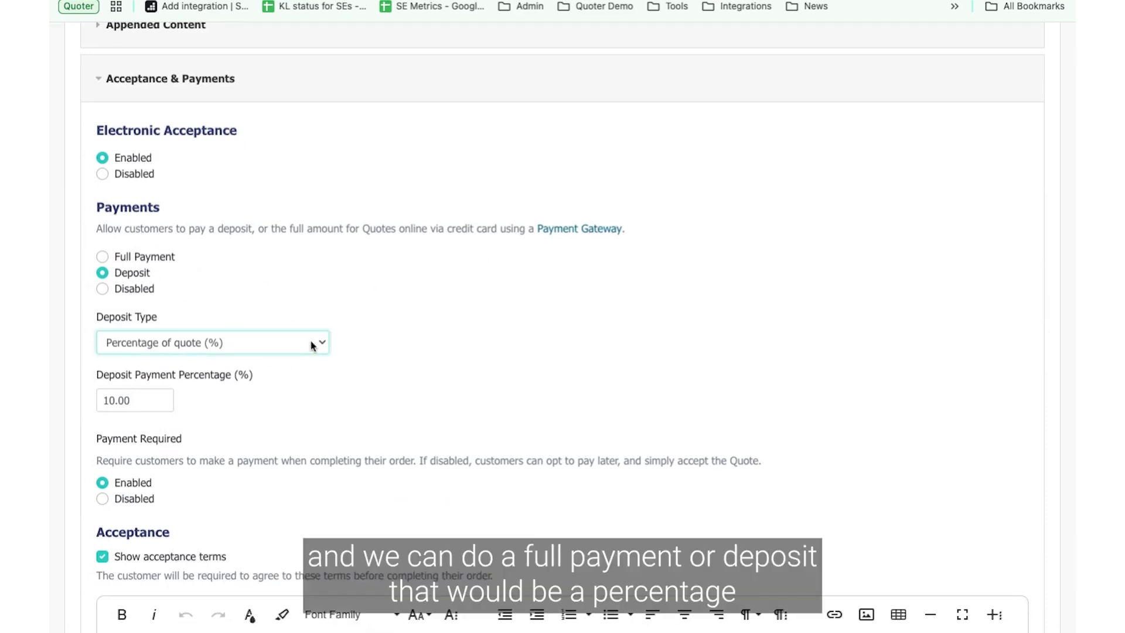
scroll(961, 594, down, 3)
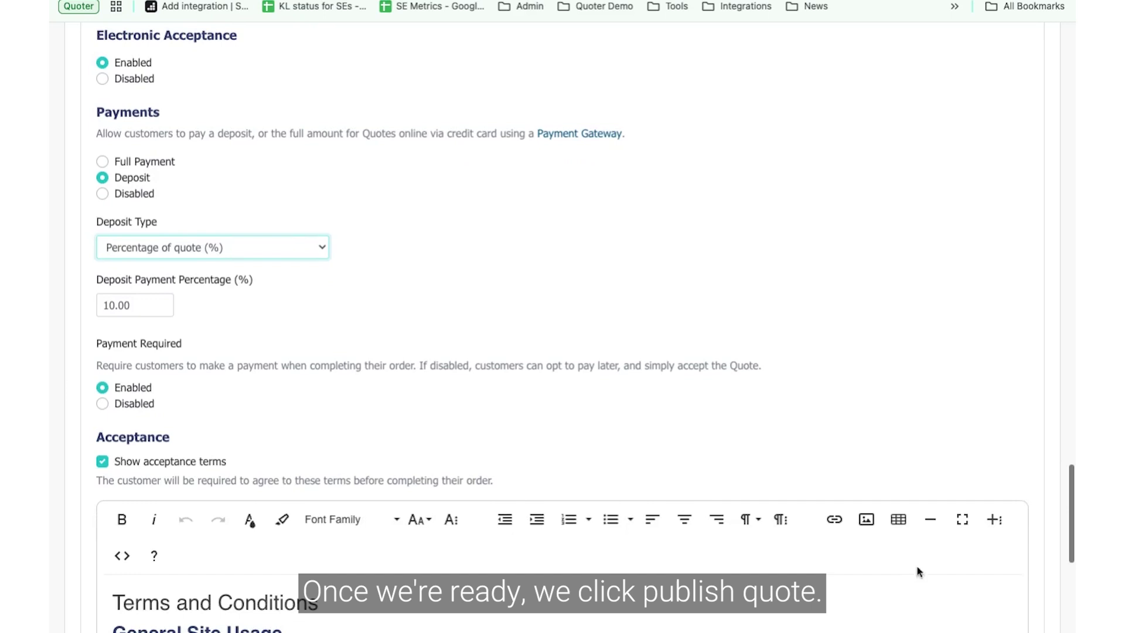
Step: Publish the quote and review the client email's three automated reminders
click(754, 413)
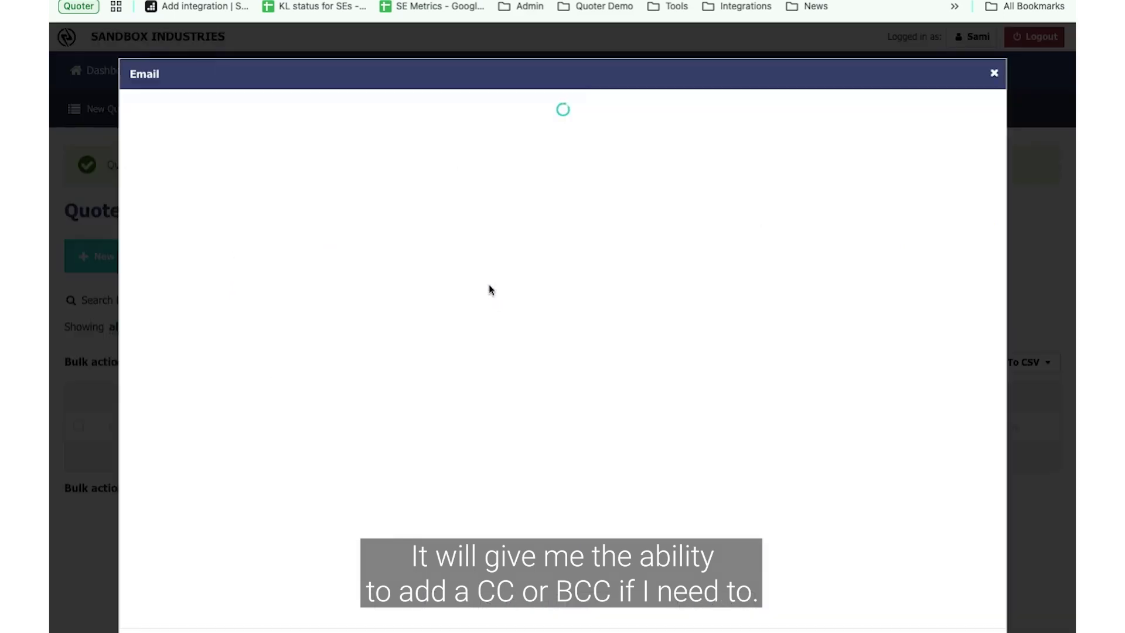
drag(156, 219, 233, 219)
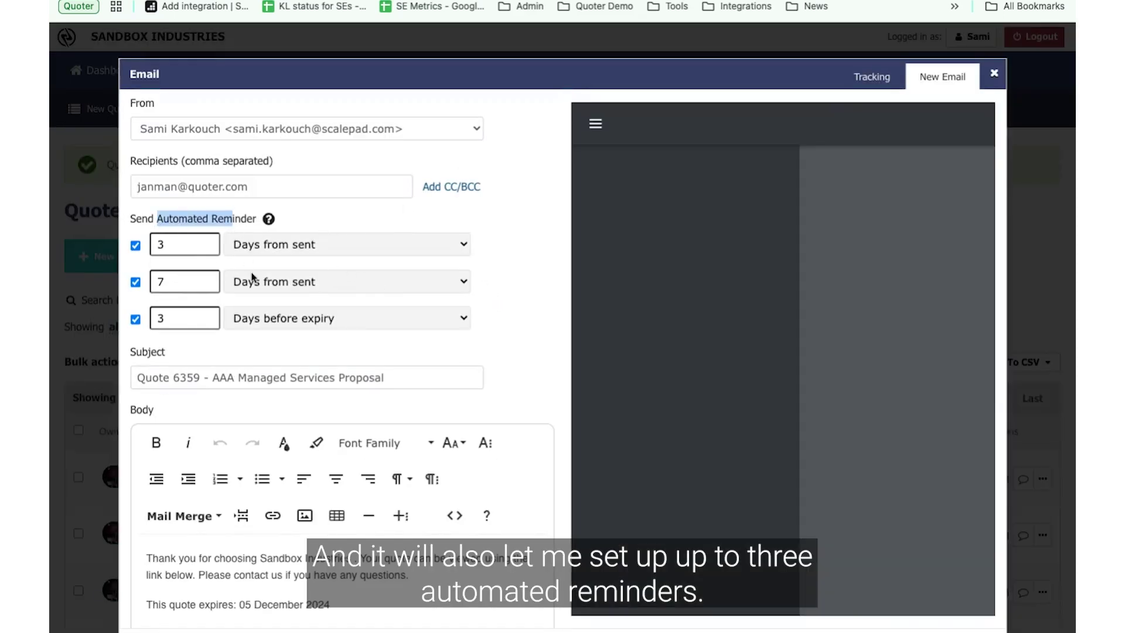
click(177, 246)
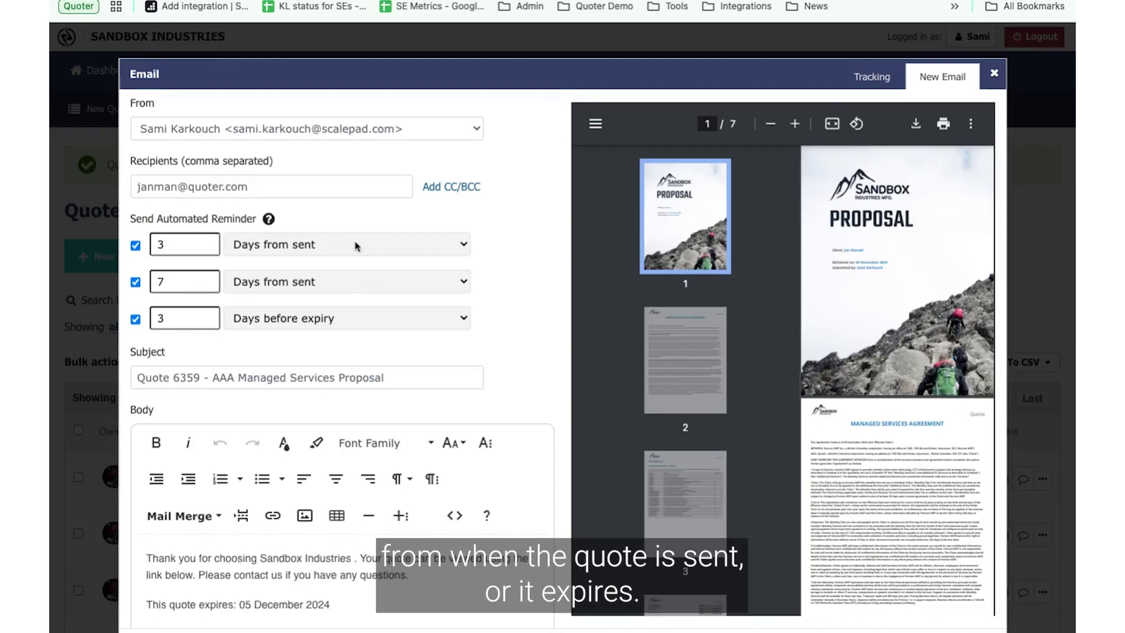
scroll(356, 246, down, 3)
scroll(357, 247, down, 2)
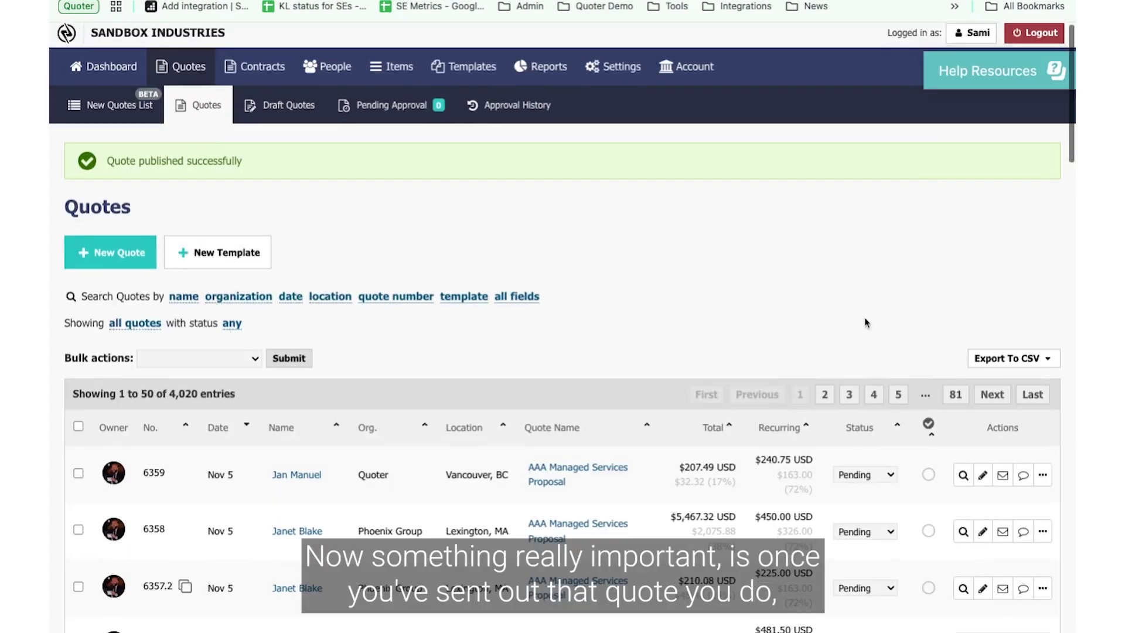
Step: Open quote 6349's email tracking and expand its Email Events list
scroll(863, 321, down, 2)
scroll(862, 321, down, 4)
scroll(862, 322, down, 2)
scroll(855, 320, down, 2)
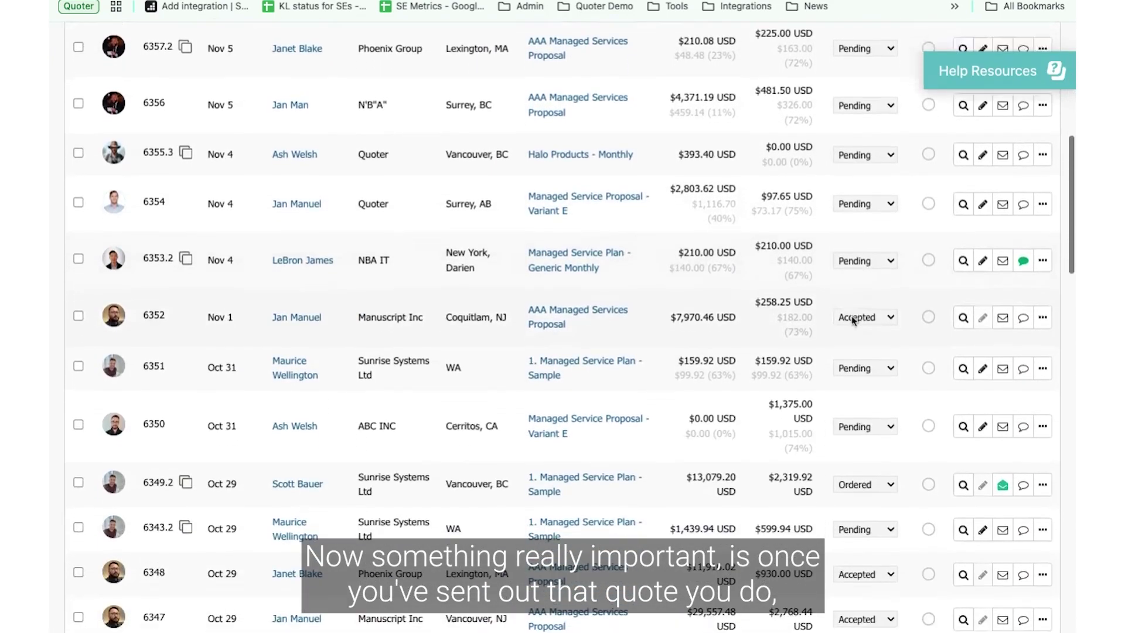
scroll(856, 320, down, 2)
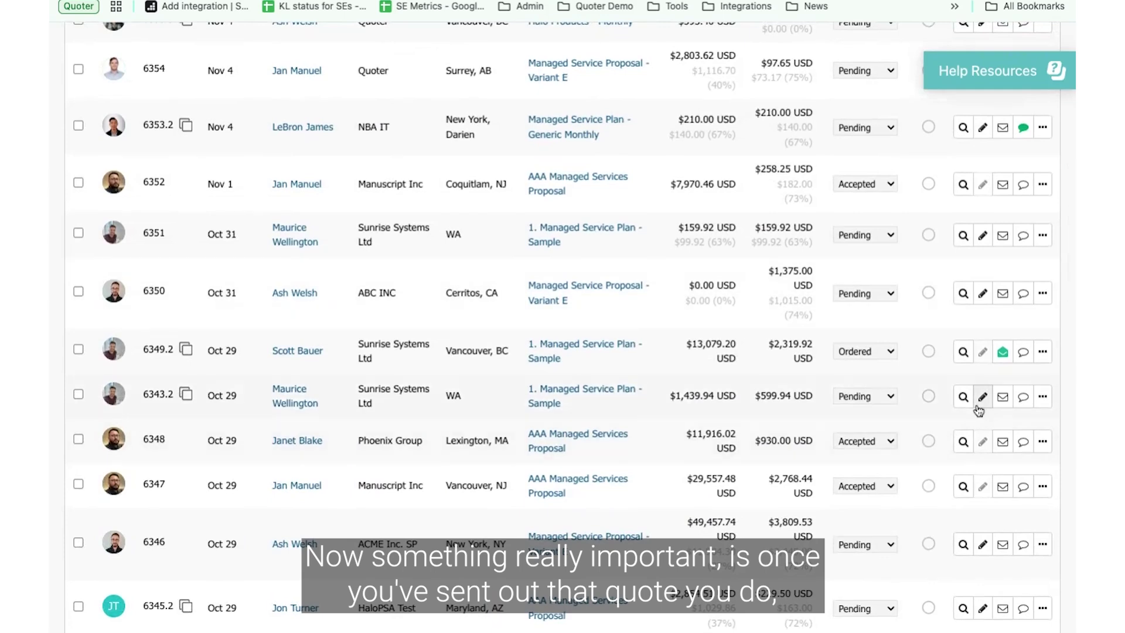
click(1004, 353)
click(174, 217)
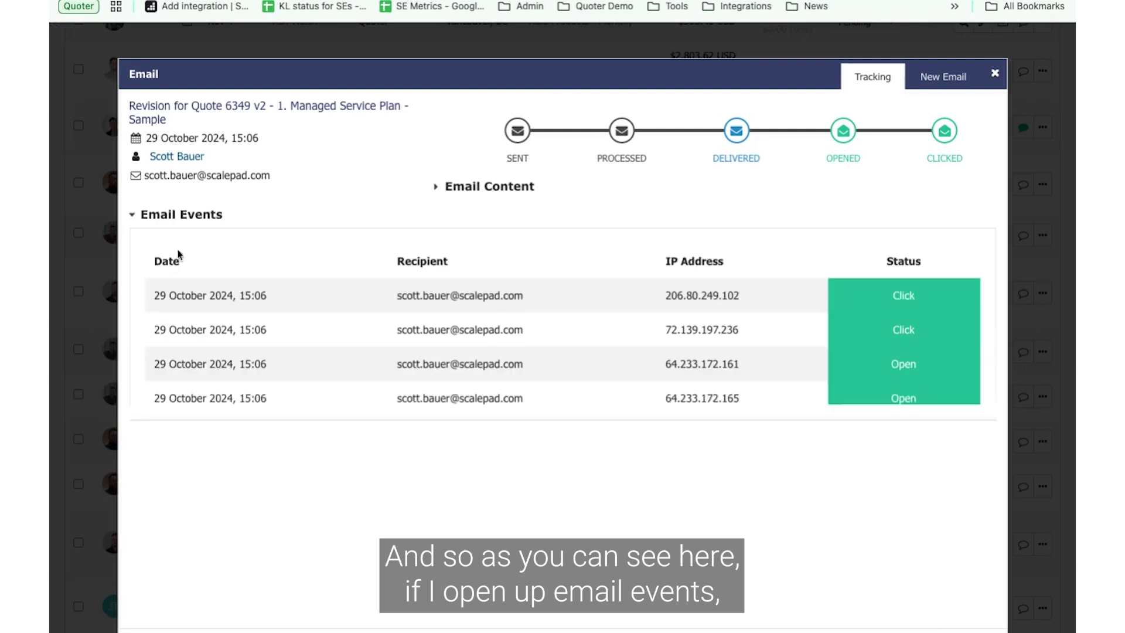
Step: Highlight the first event's date, recipient and click IP address
drag(215, 296, 153, 300)
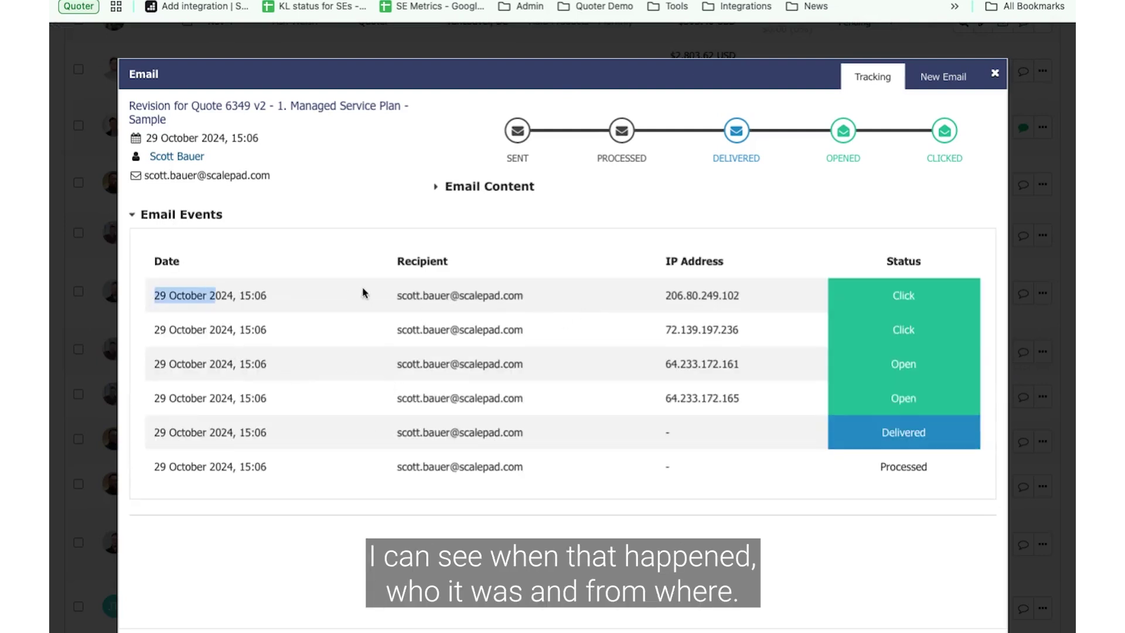
triple_click(379, 290)
triple_click(649, 296)
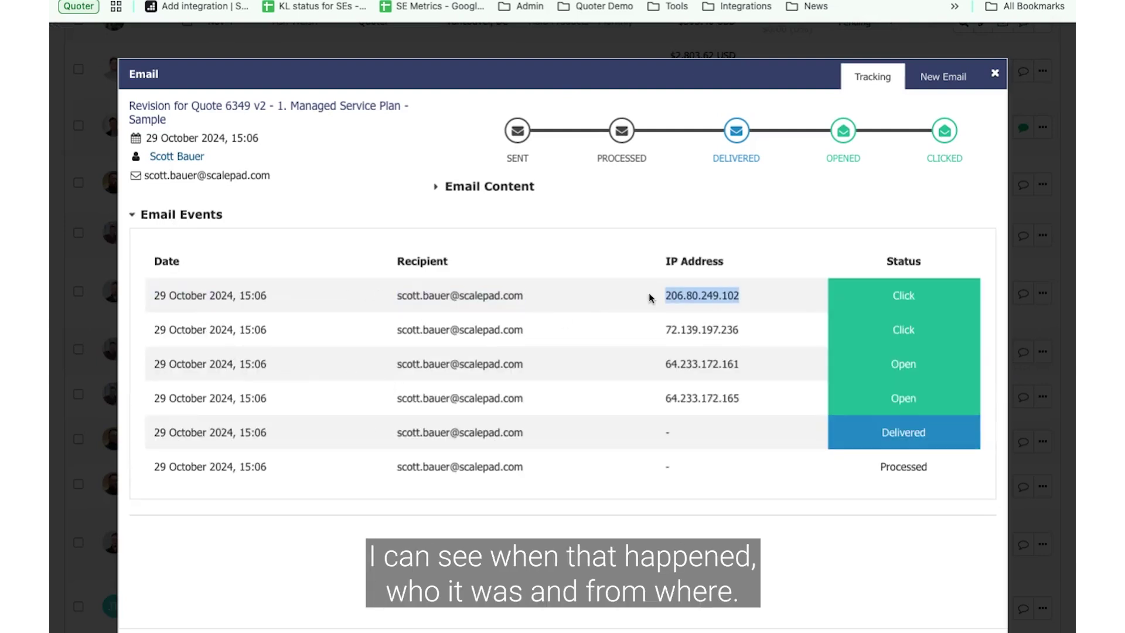
Step: Close the email tracking window and scroll back up the quotes list
click(996, 78)
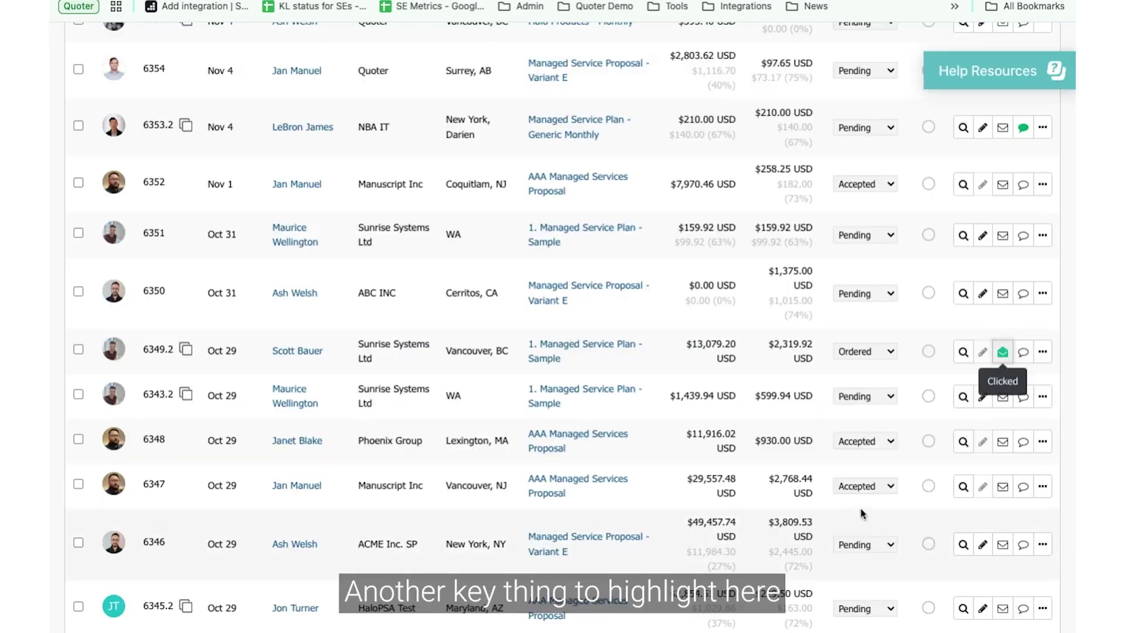
scroll(861, 513, up, 1)
scroll(883, 474, up, 2)
scroll(882, 475, up, 2)
scroll(883, 476, up, 2)
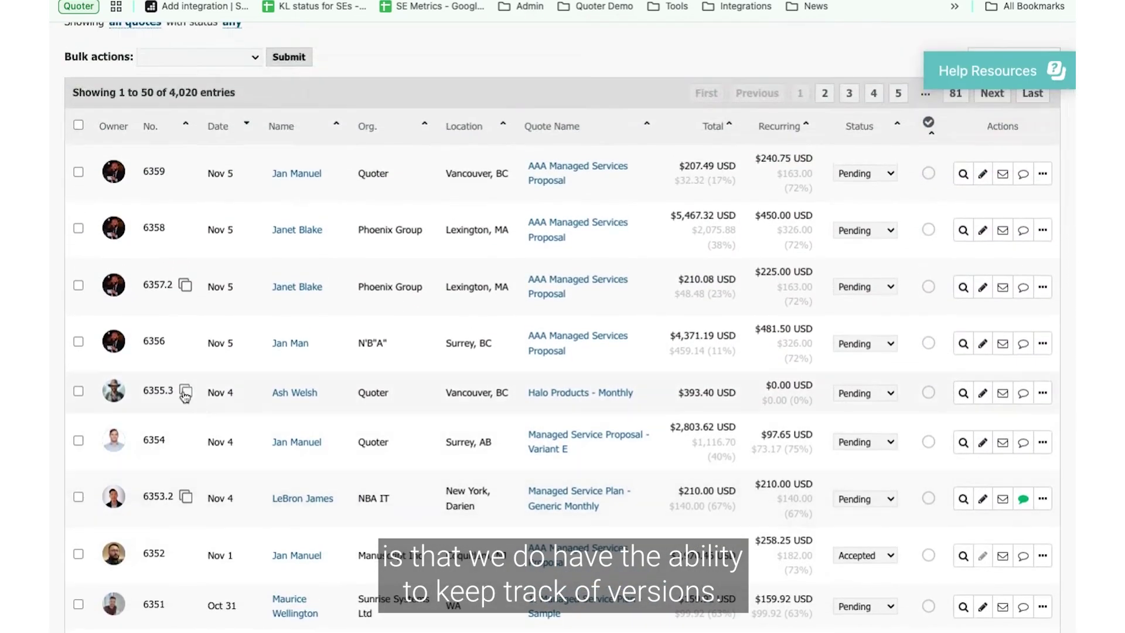
Step: Review the three saved versions of quote 6355 in the Quote Versions list, then close it
click(185, 395)
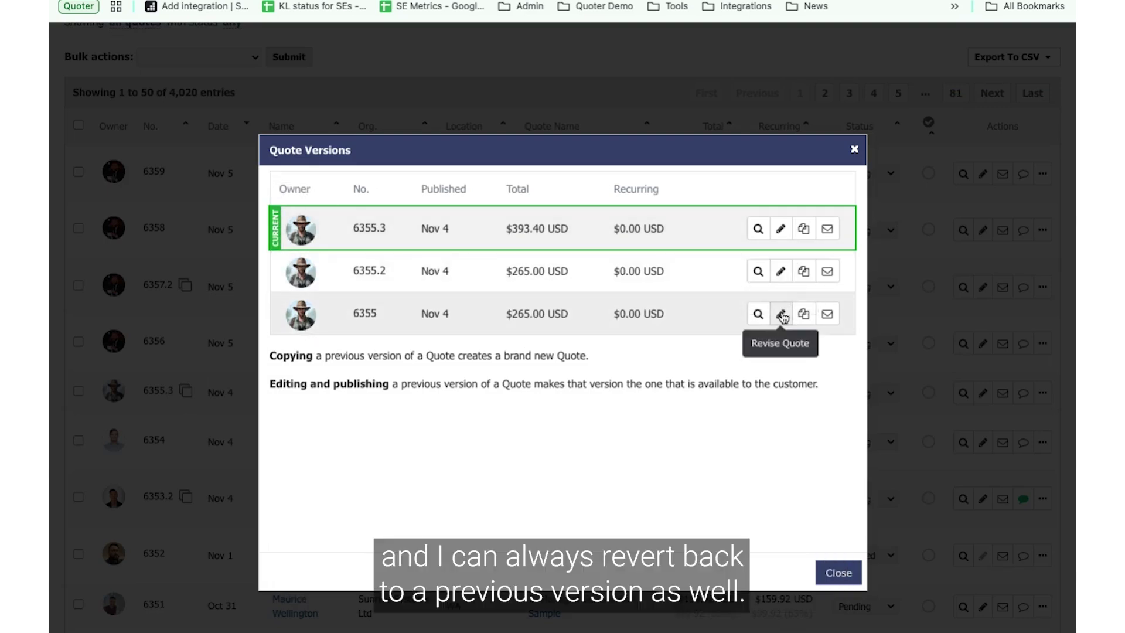
click(854, 150)
scroll(831, 255, up, 3)
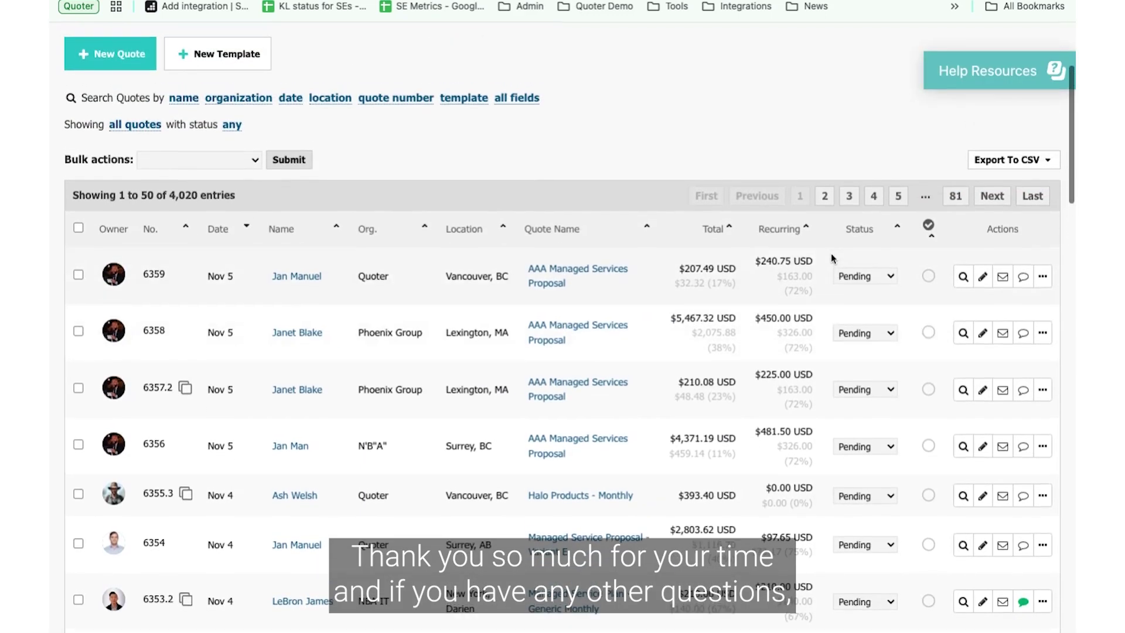
scroll(831, 253, up, 4)
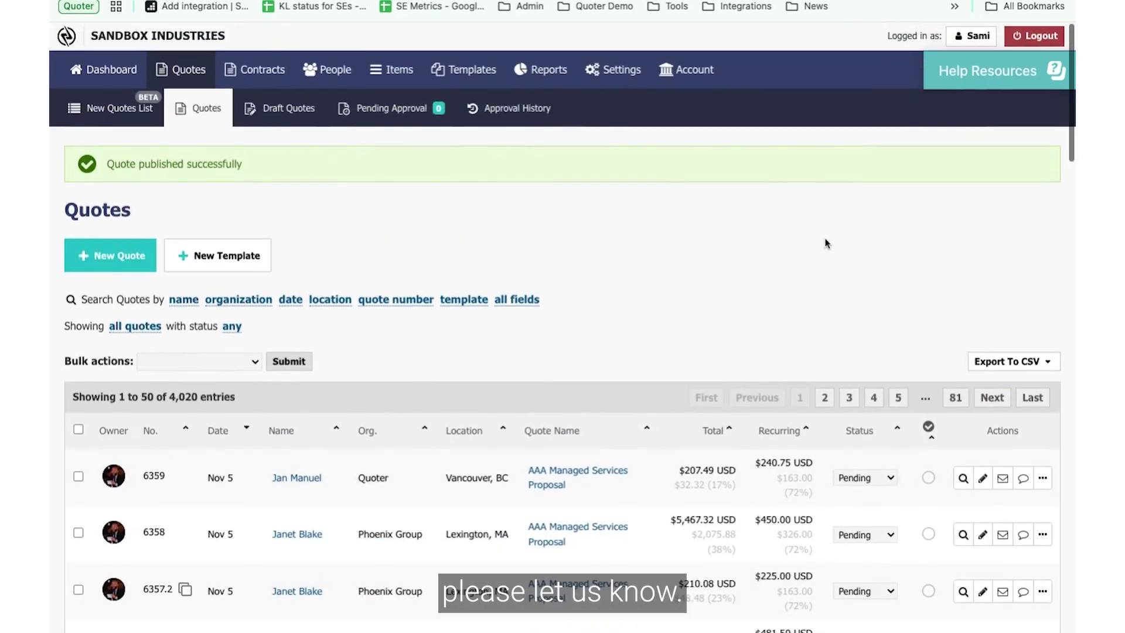